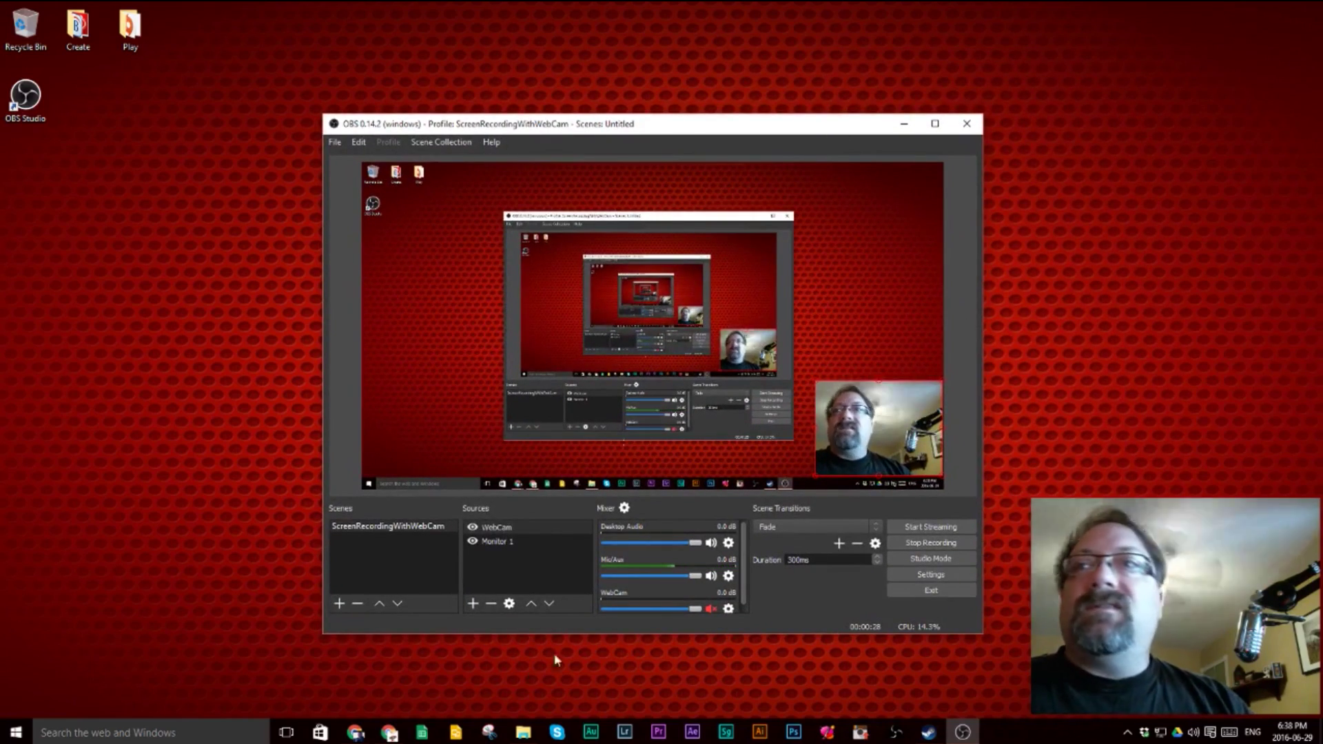
click(355, 732)
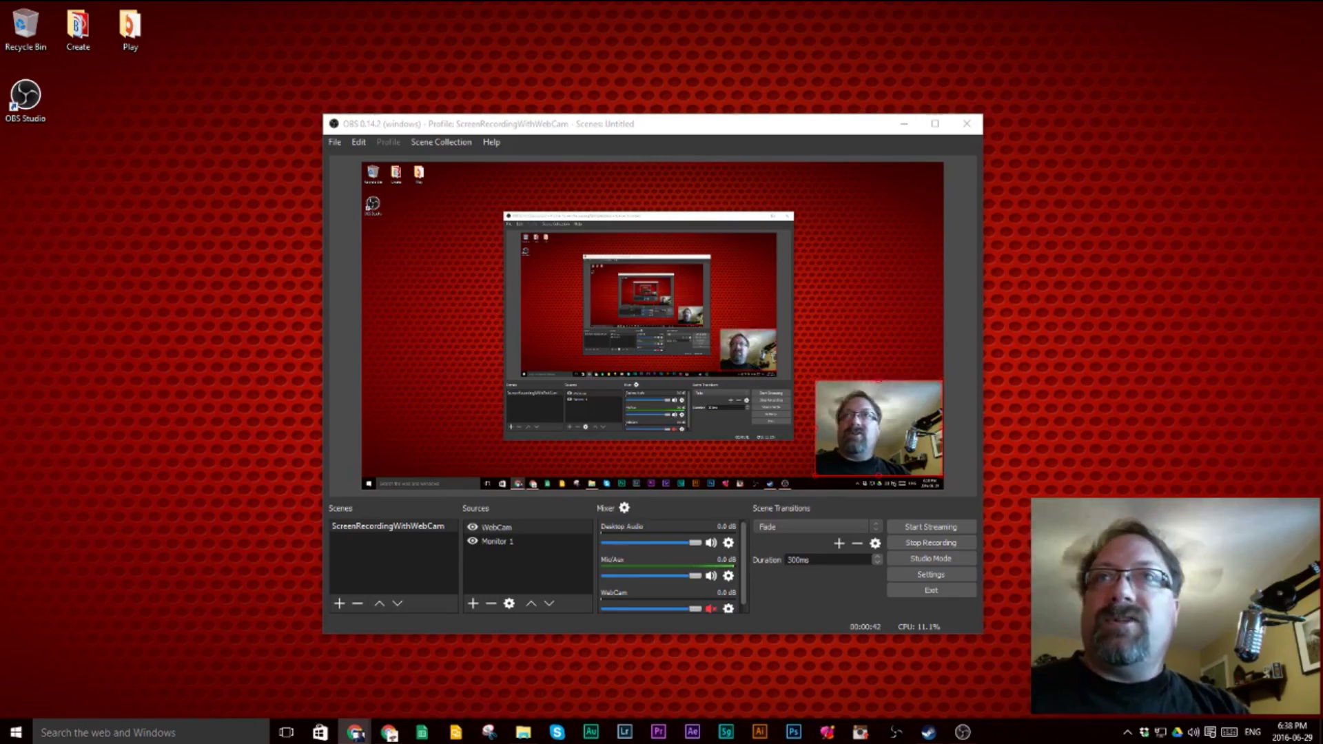
mouse_move(717, 126)
mouse_down()
mouse_move(1020, 48)
mouse_move(540, 112)
mouse_move(927, 90)
mouse_move(861, 113)
mouse_move(695, 29)
mouse_move(1014, 124)
mouse_move(672, 128)
mouse_move(601, 144)
mouse_move(723, 124)
mouse_up()
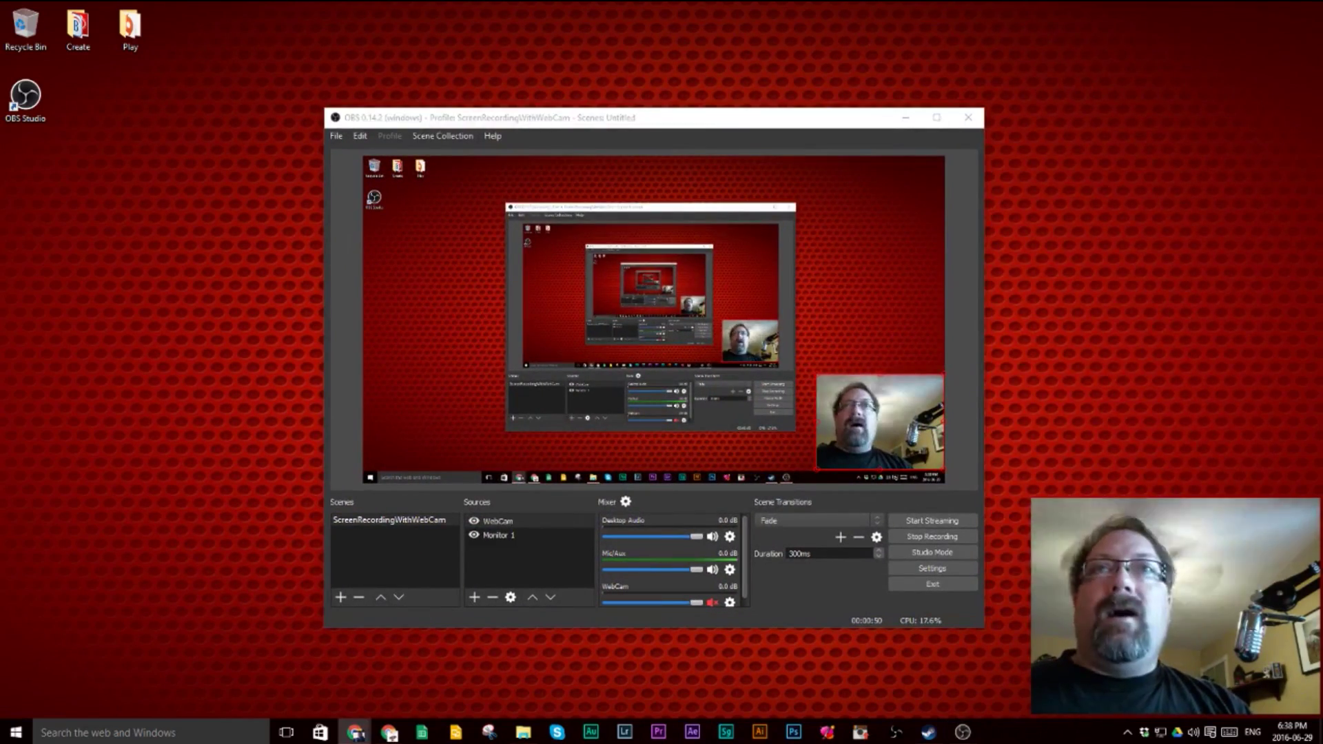
drag(1322, 51, 622, 71)
double_click(622, 71)
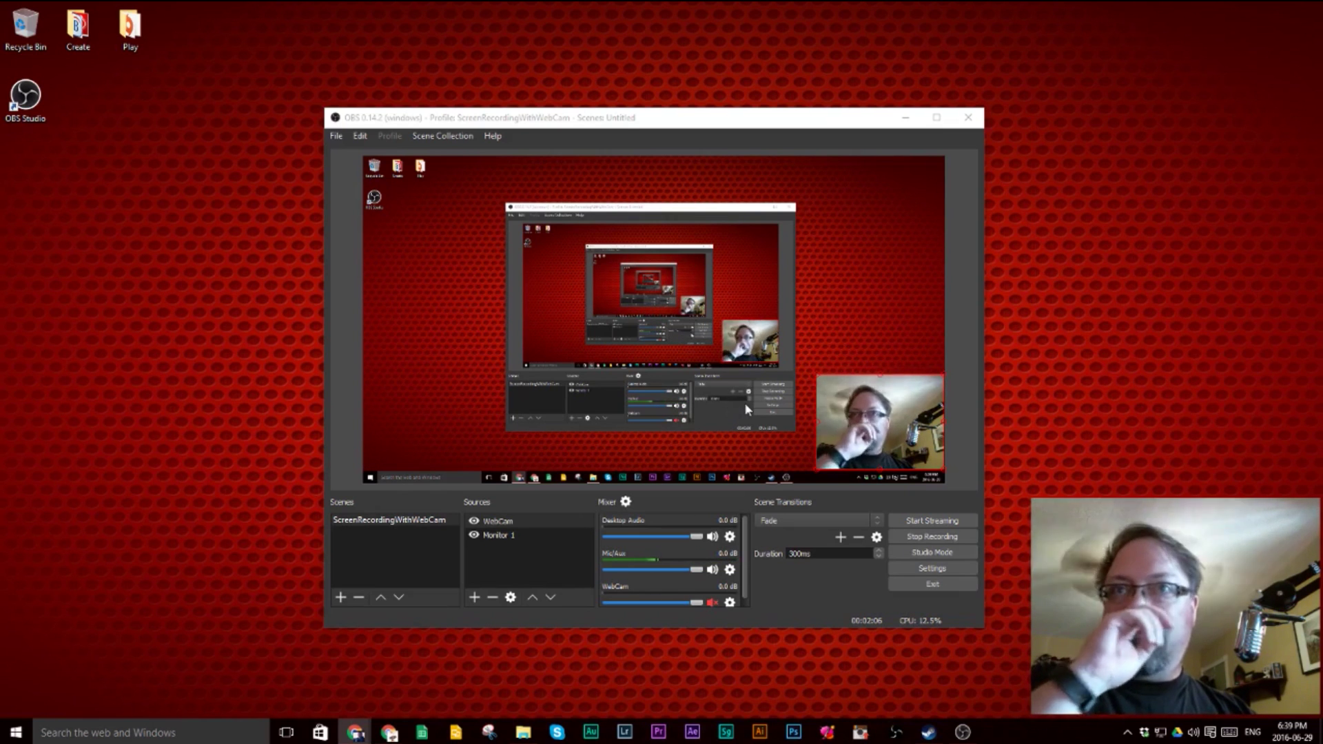
click(415, 549)
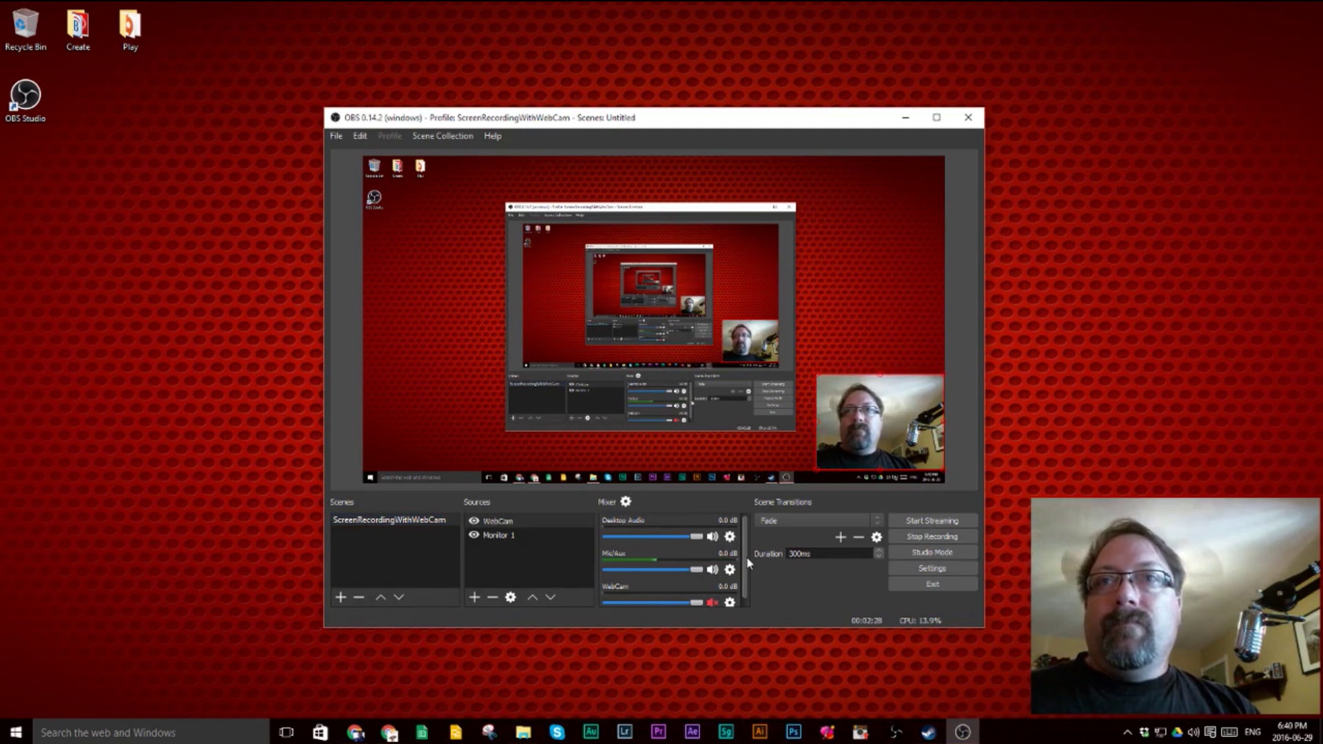
drag(747, 604, 749, 610)
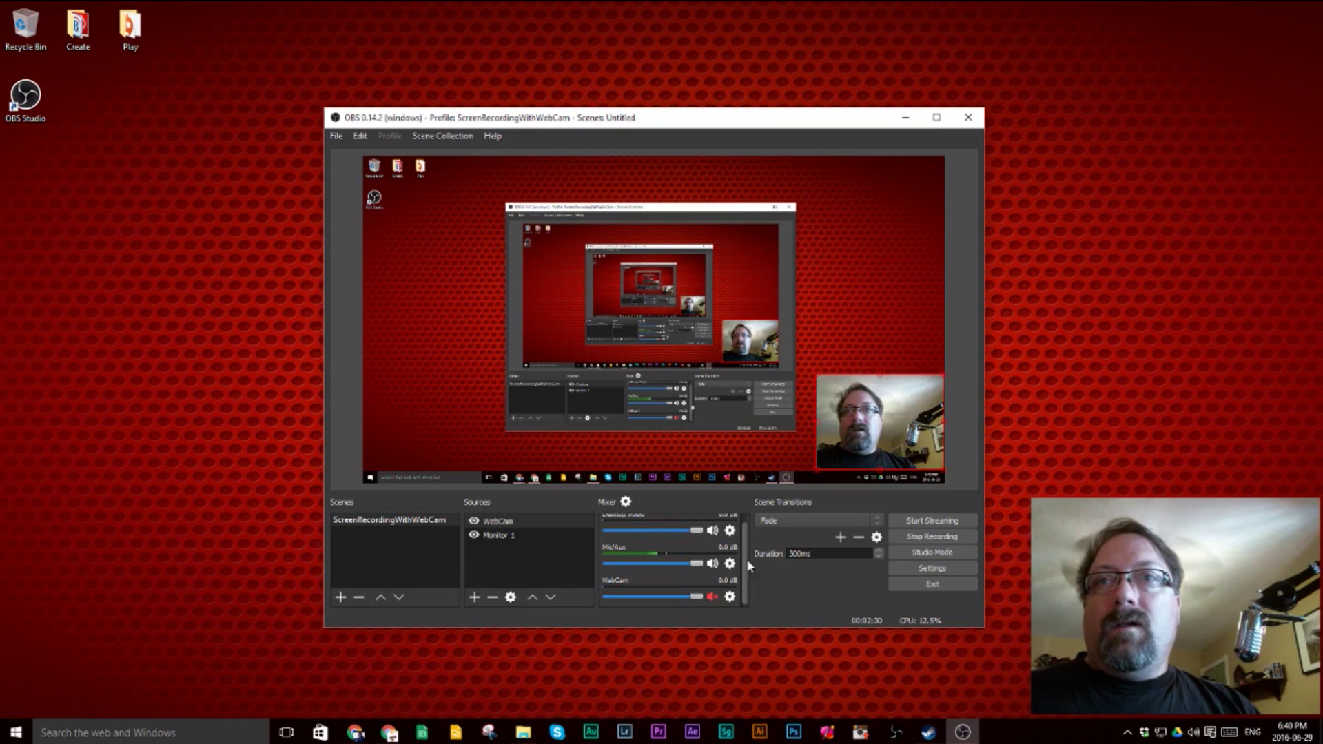
scroll(744, 538, up, 1)
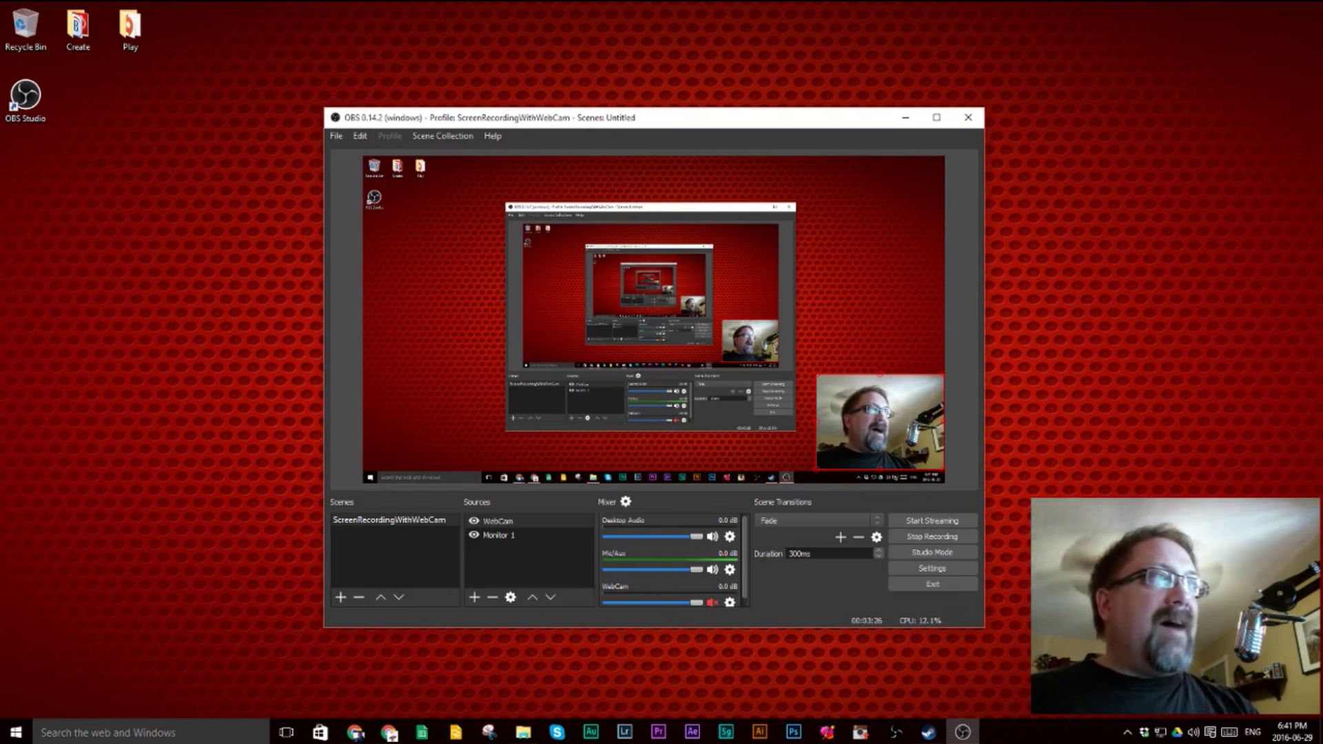
key(alt+Tab)
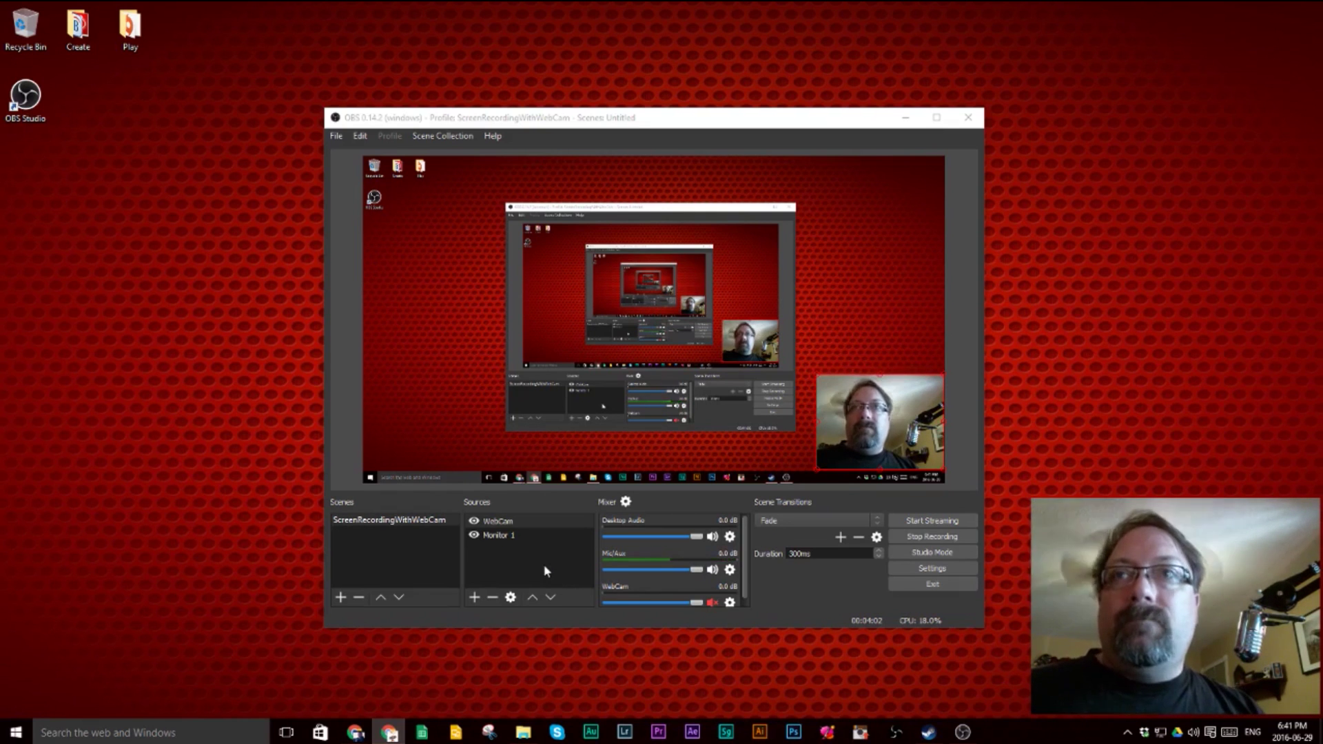
Add a new scene named ScreenCaptureWithAudio to the scene list
click(388, 565)
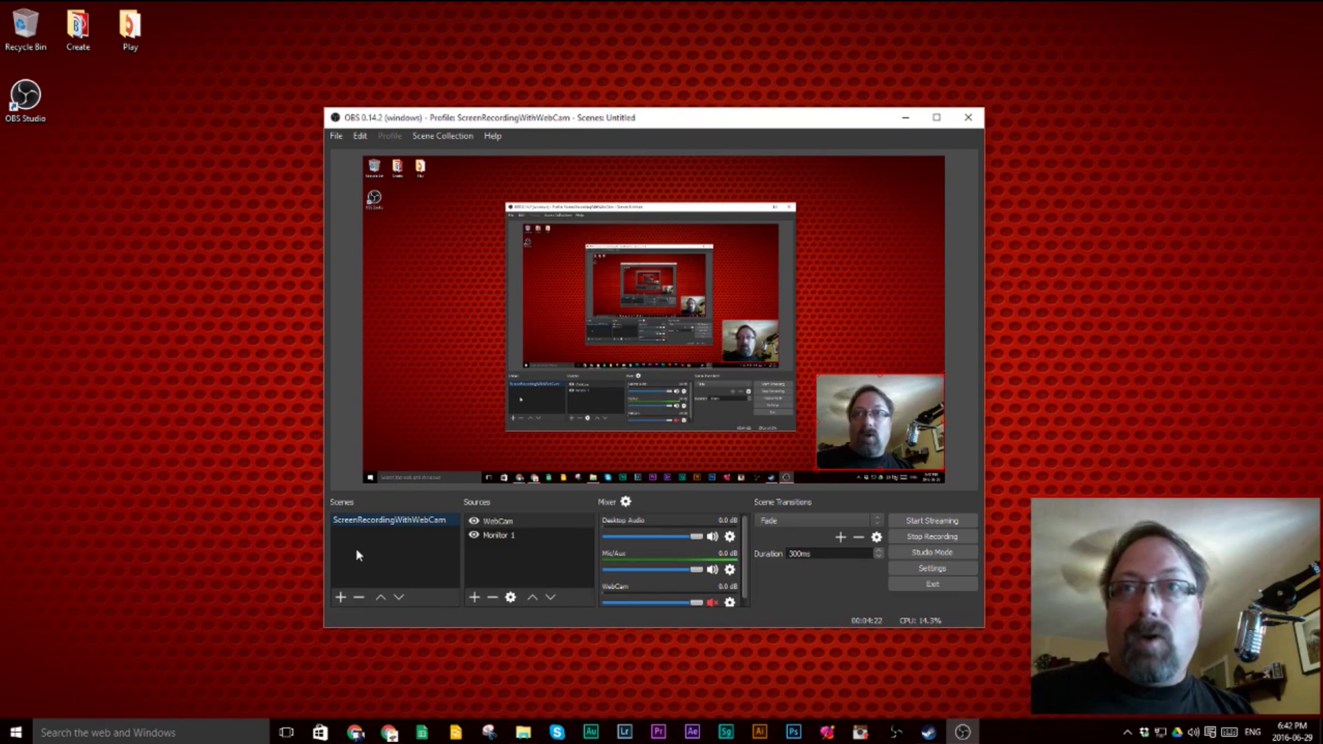
right_click(392, 556)
click(427, 569)
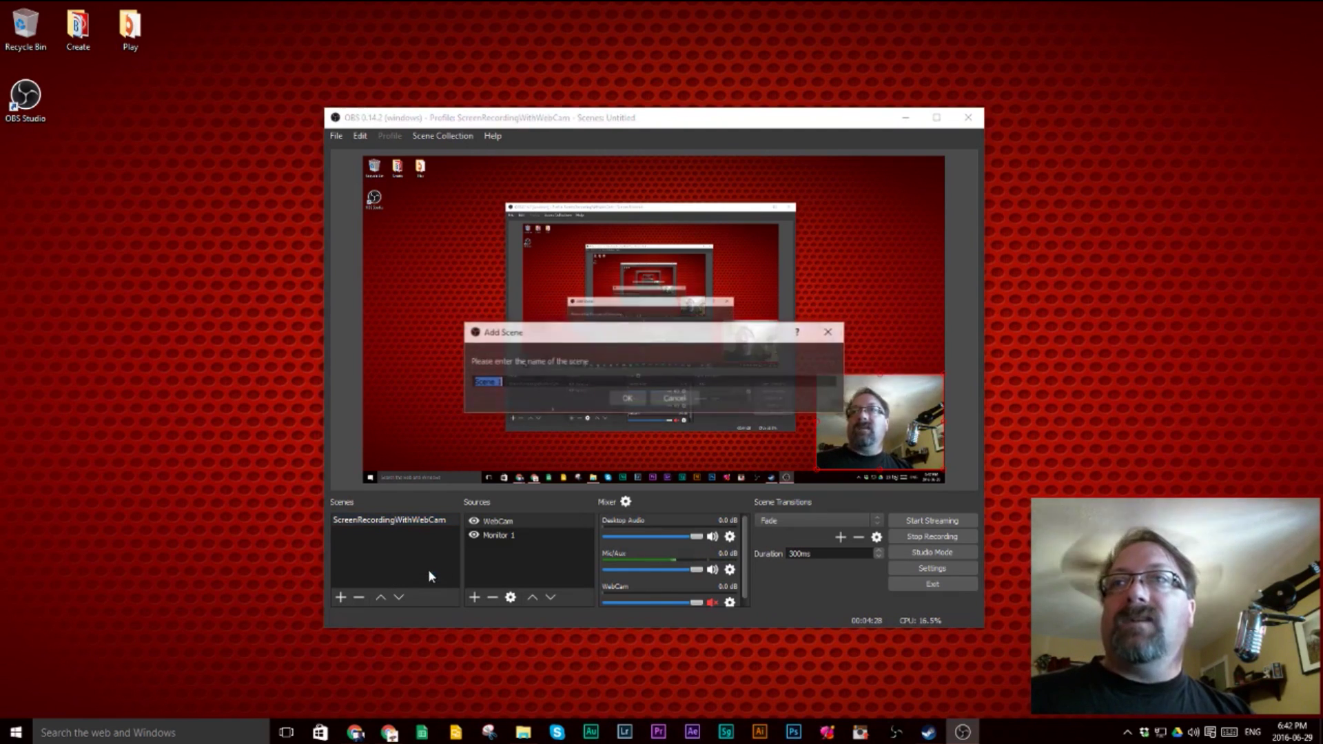
text(S)
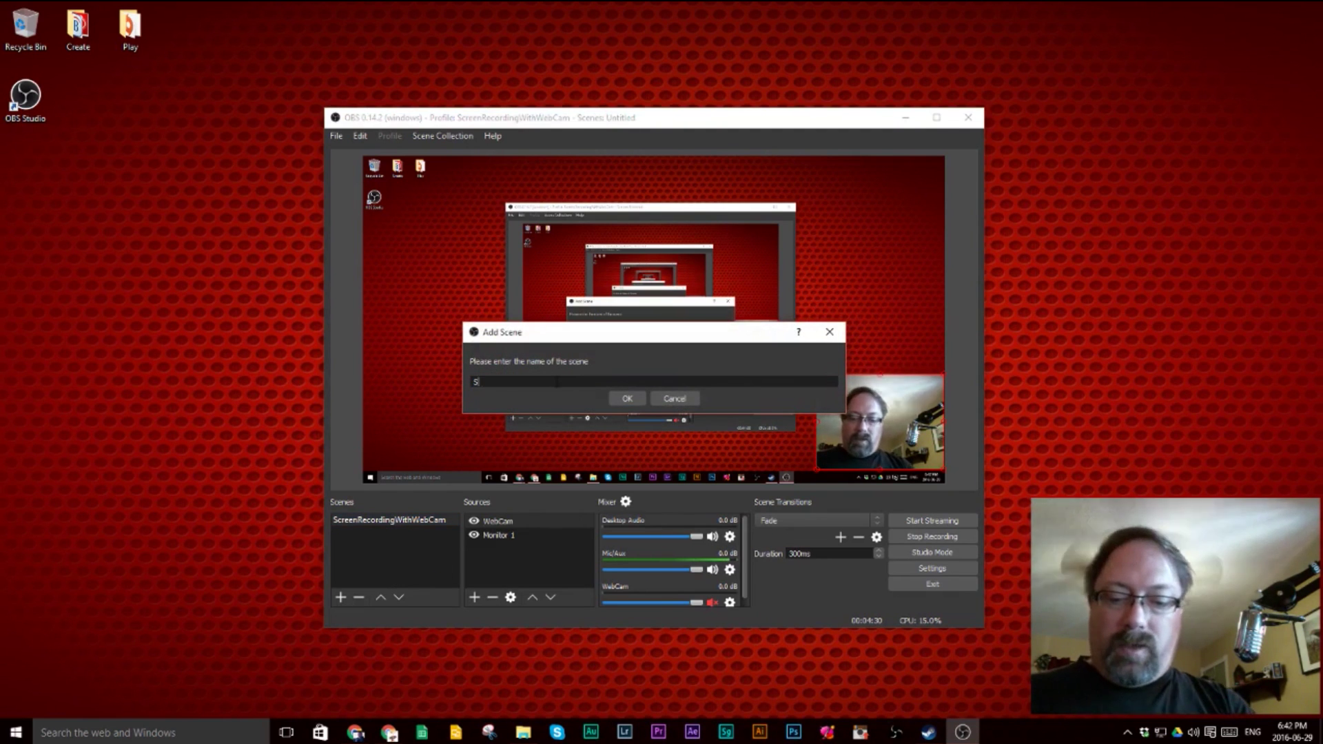
text(creenCaptu)
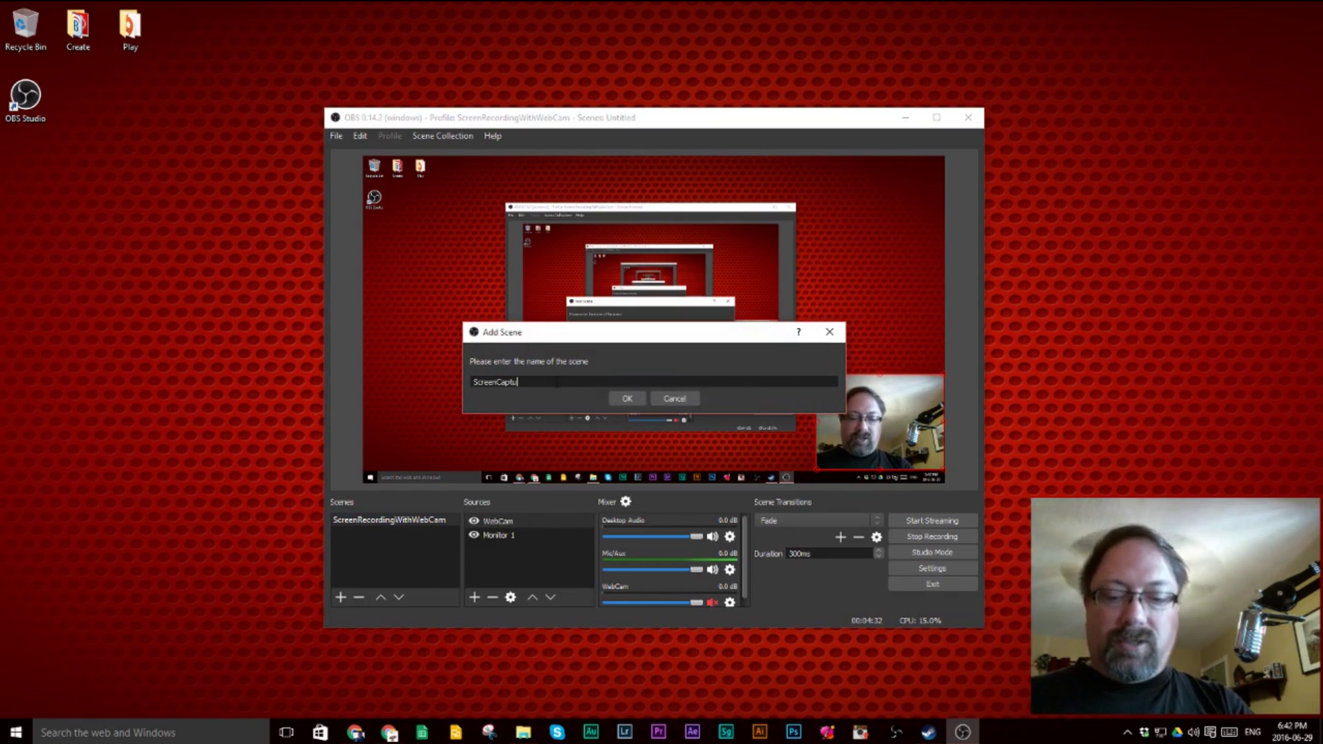
text(re)
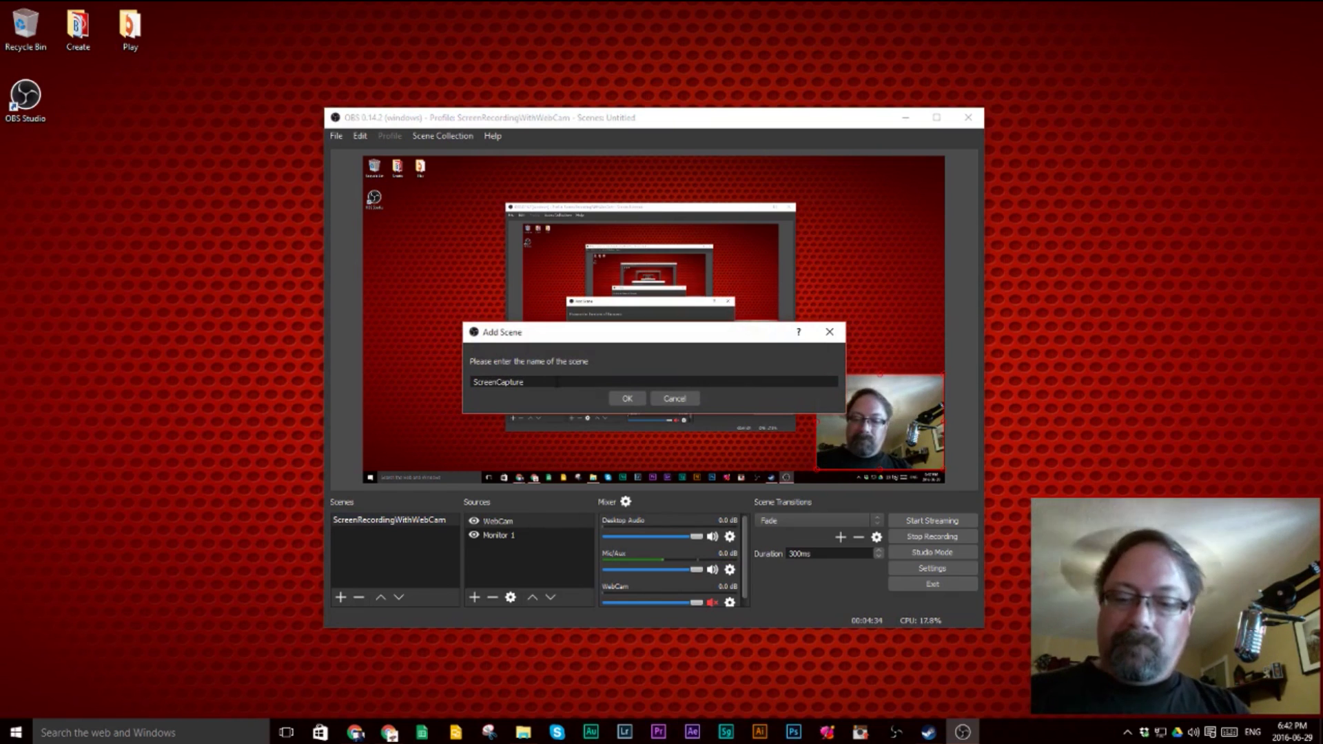
text(WithAudi)
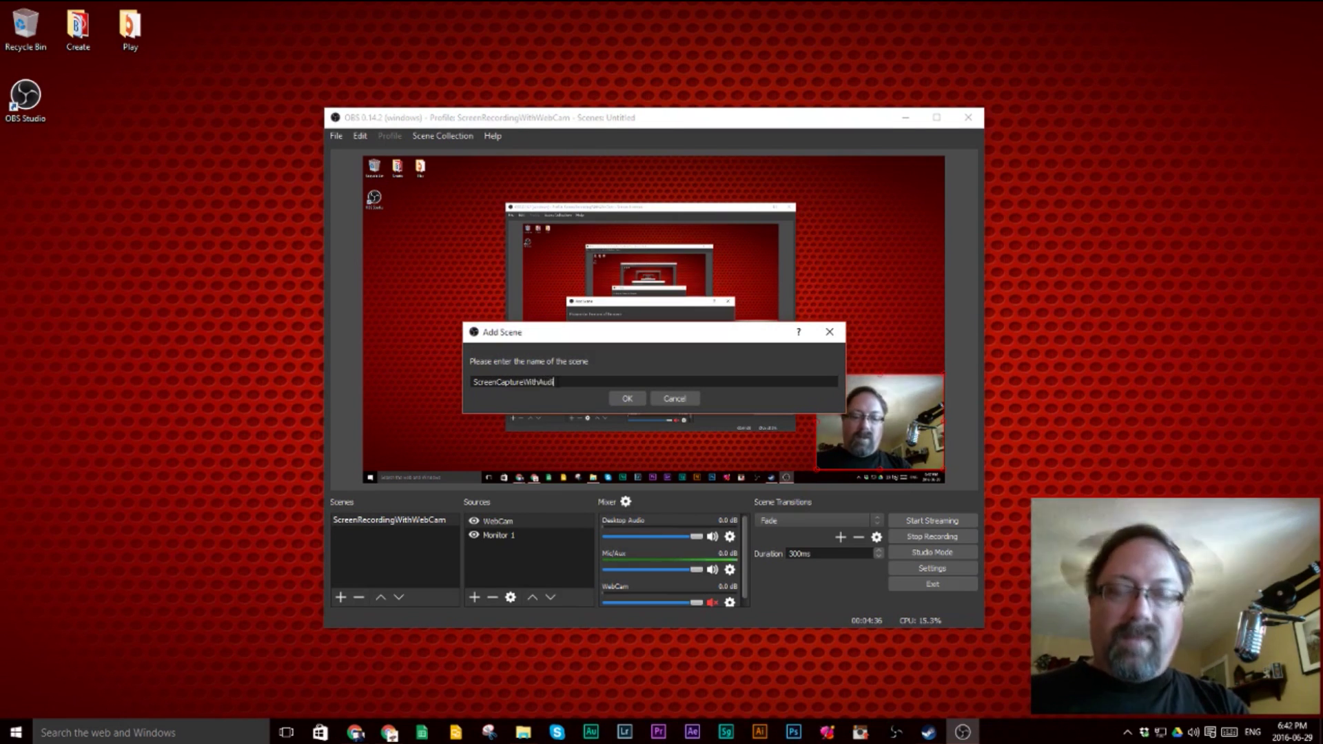
text(o)
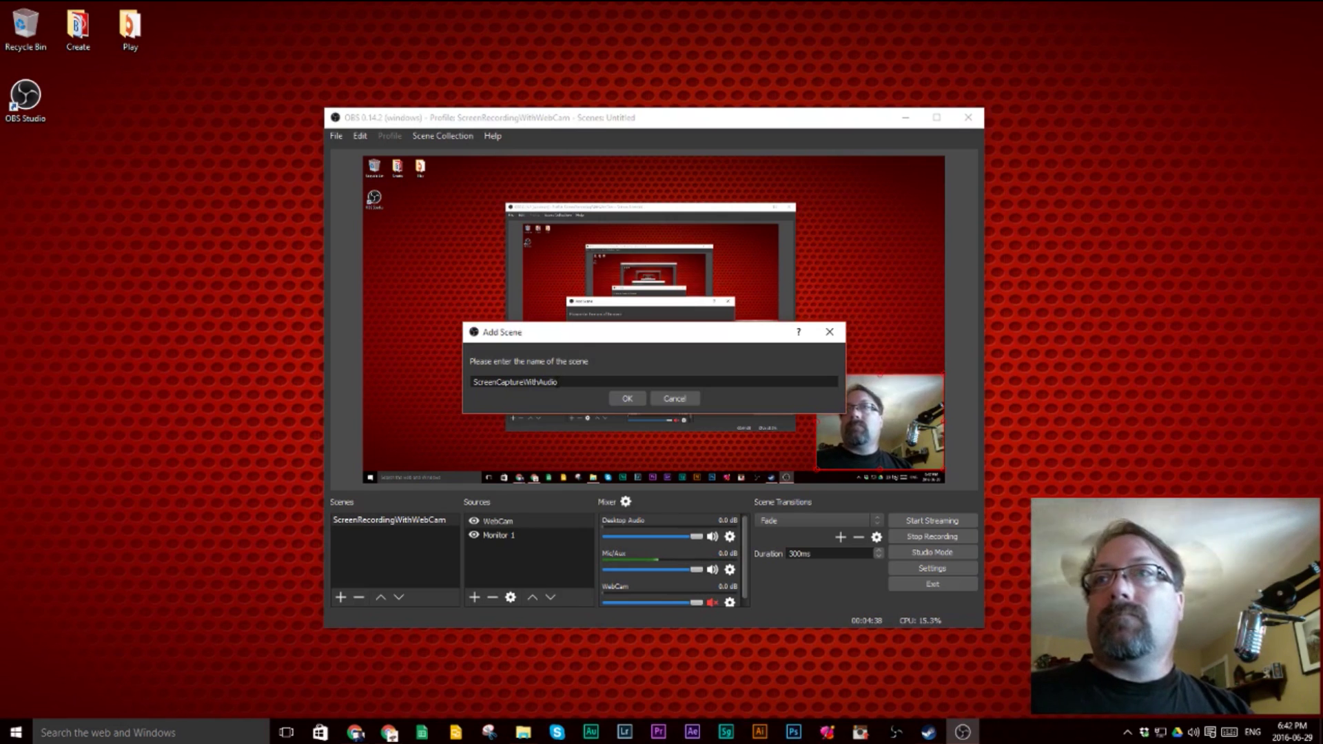
click(631, 398)
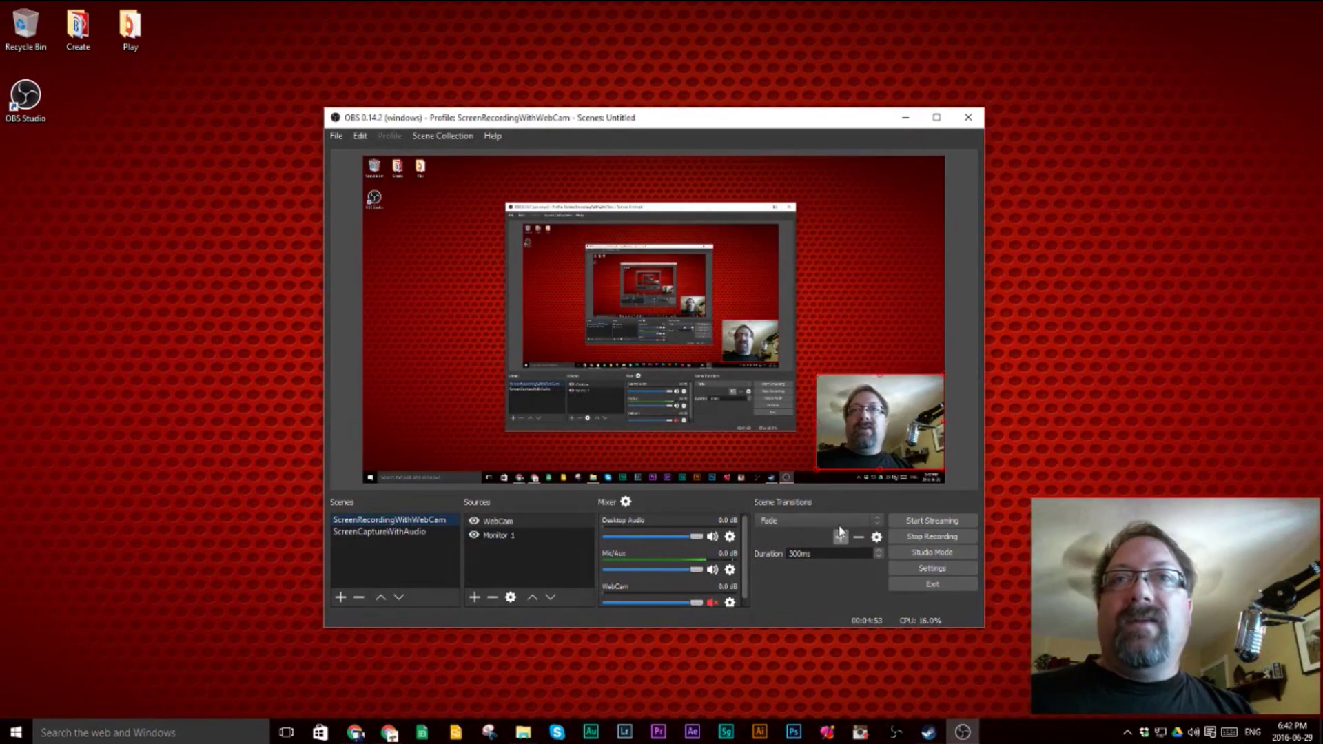
Look at the available scene transition types without changing the current one
click(841, 521)
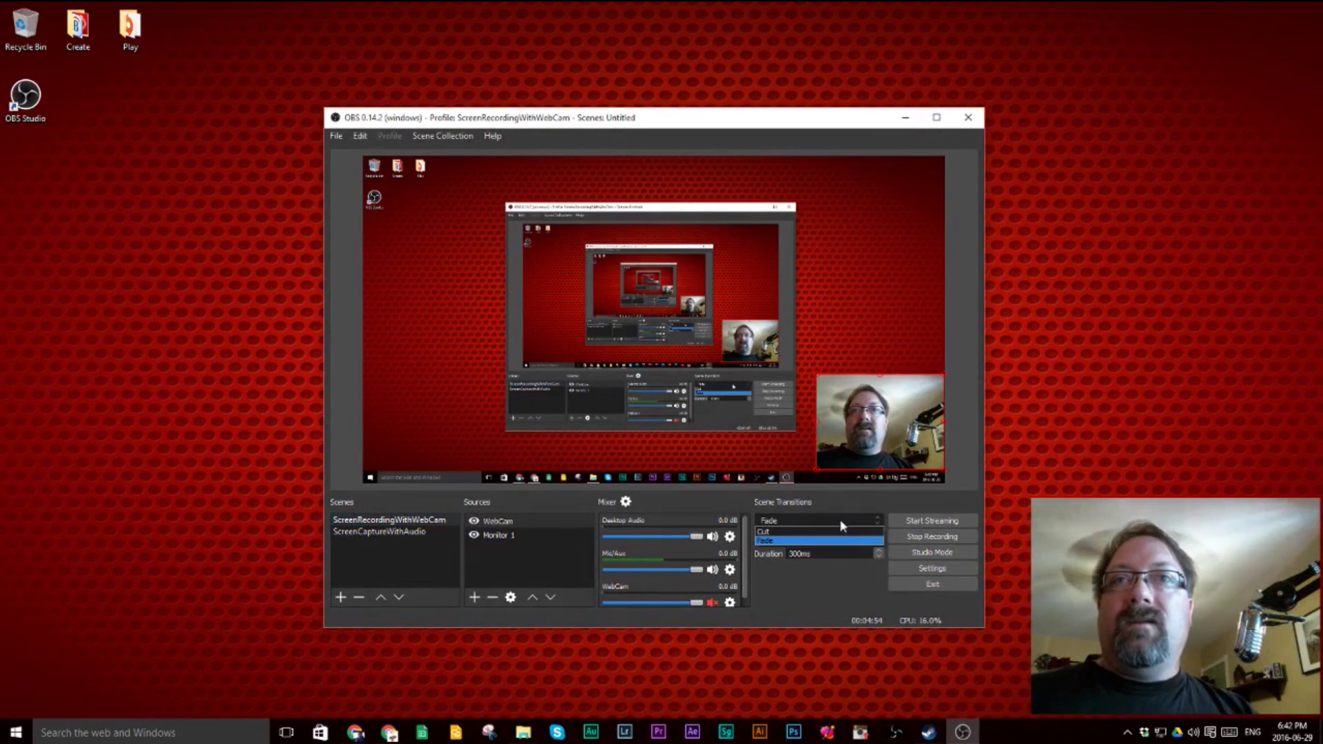
click(792, 586)
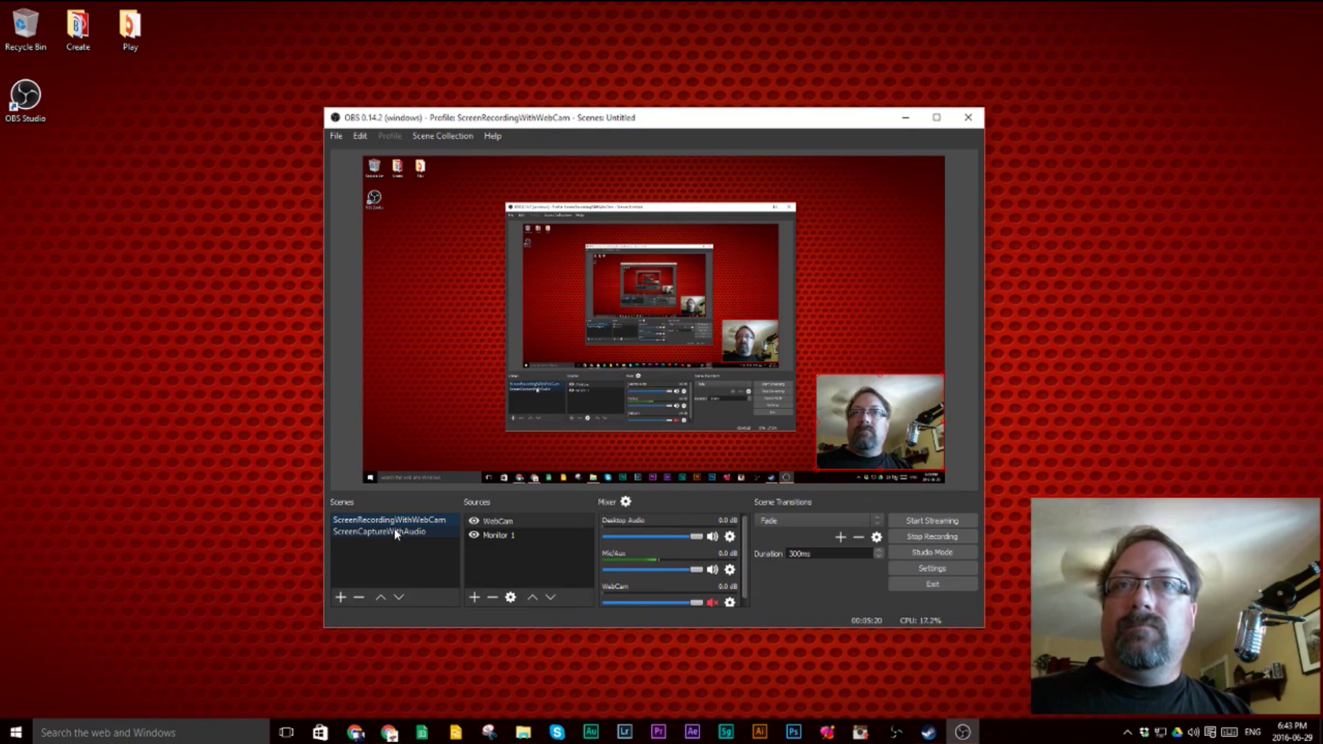
Preview the ScreenCaptureWithAudio scene in Studio Mode with the window maximized, and return to the normal mode and window size
click(928, 552)
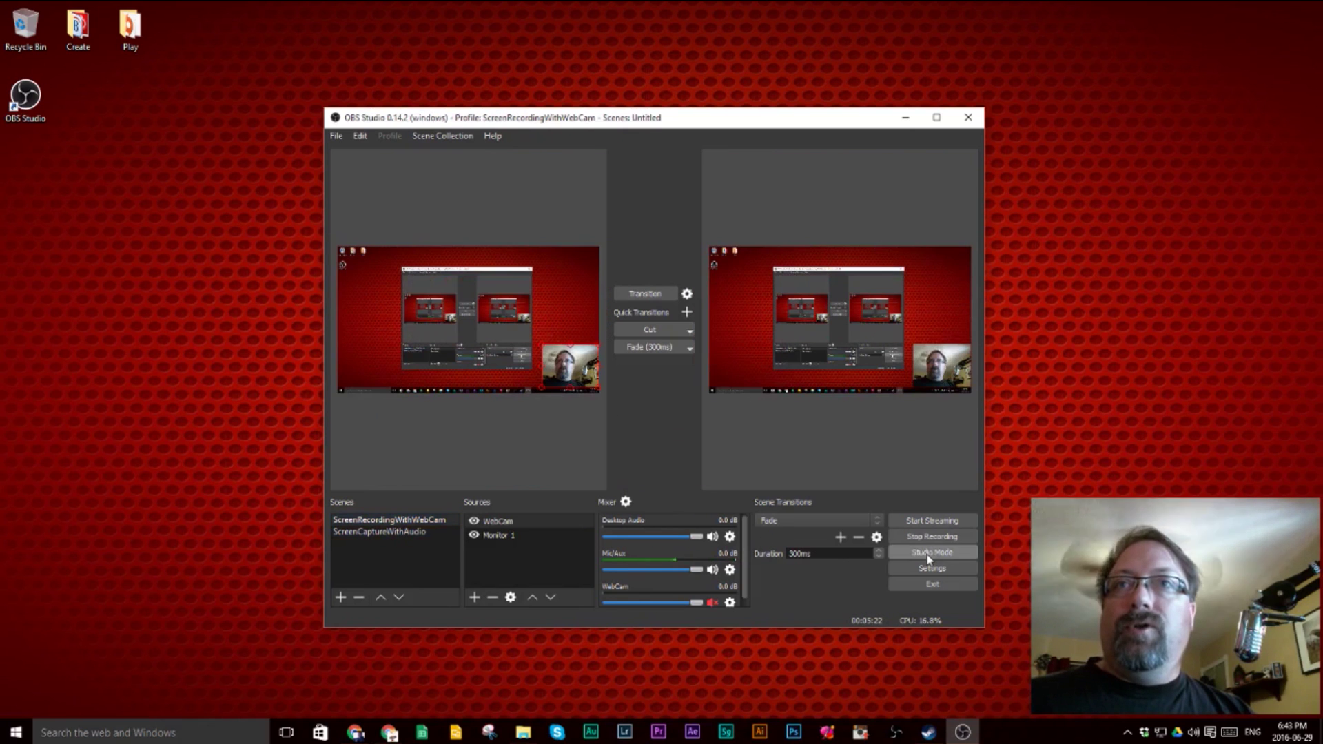
click(397, 534)
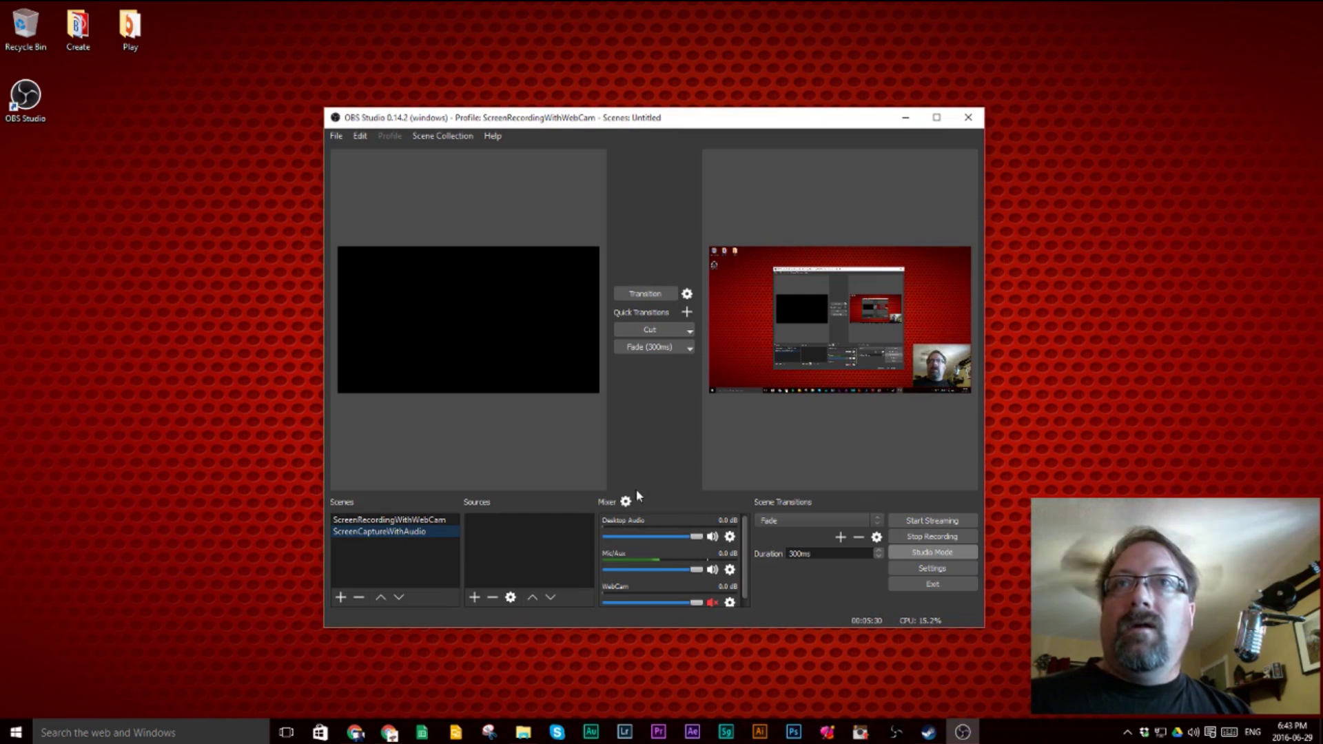
click(931, 117)
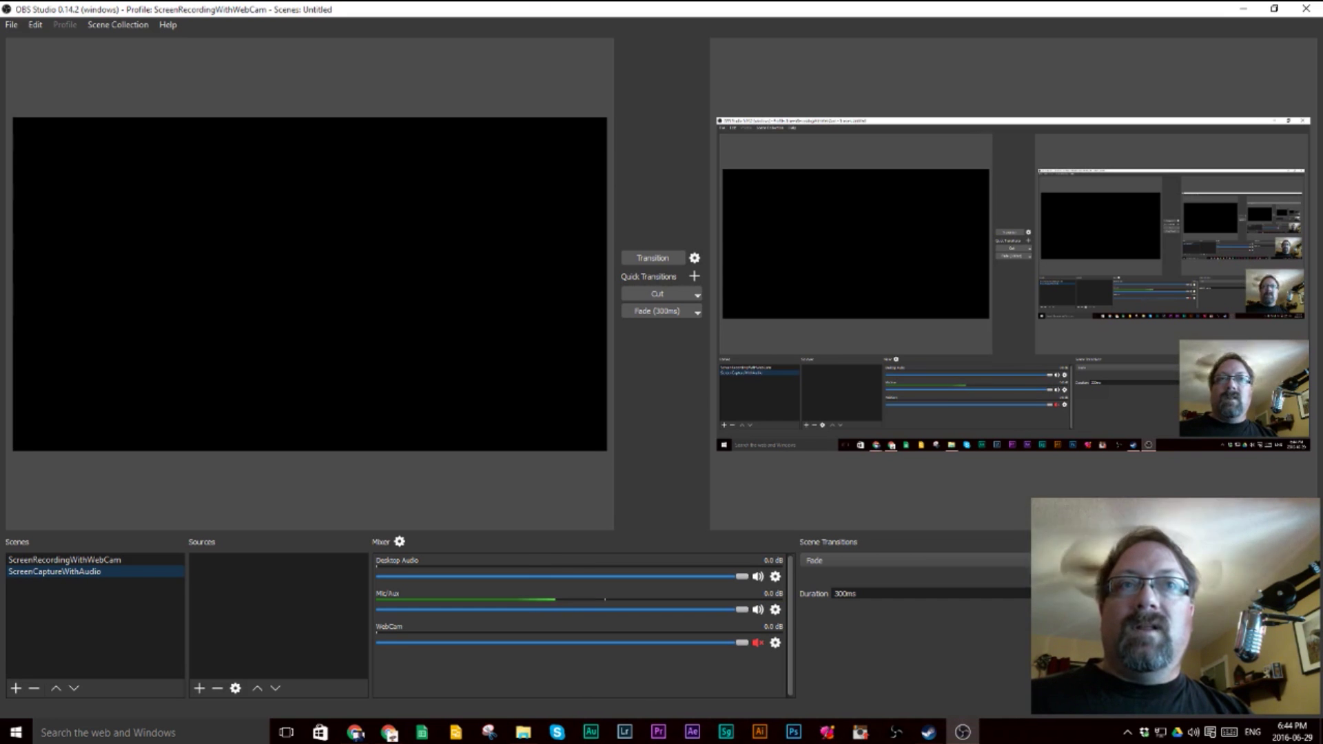
click(1240, 606)
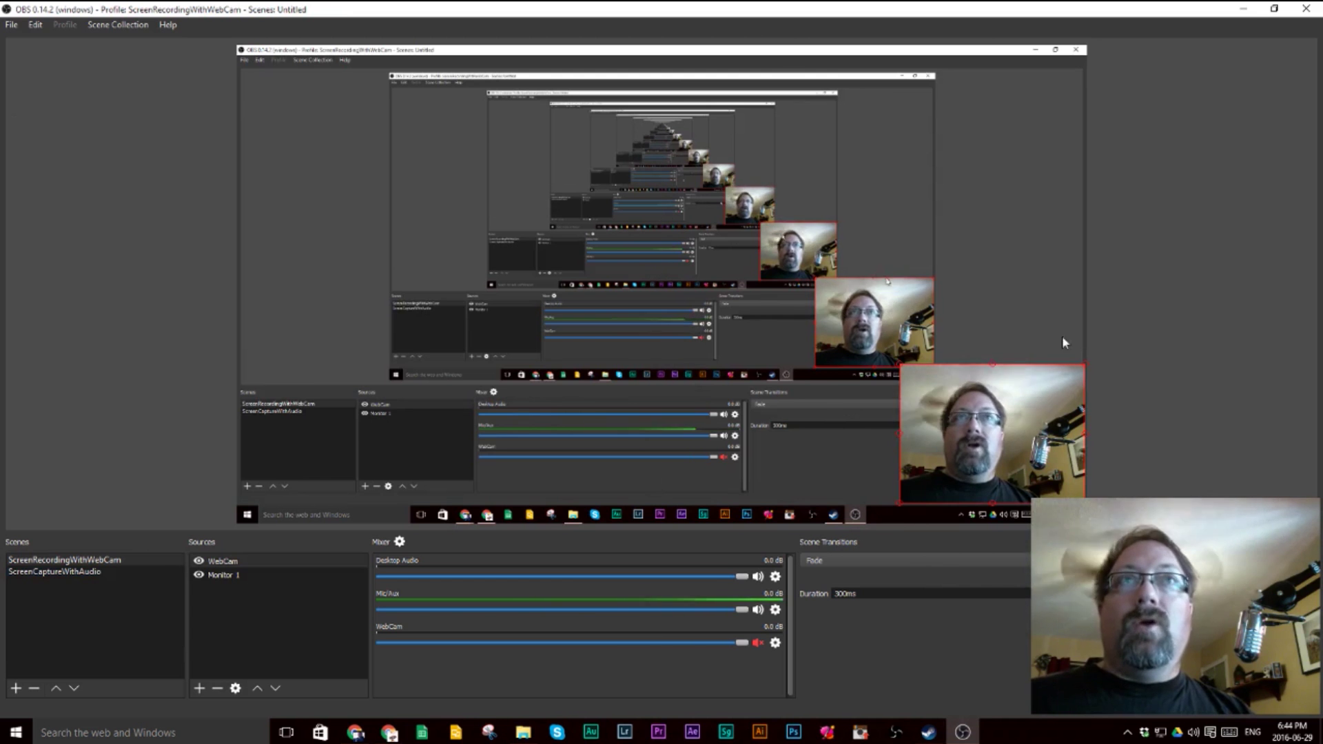
key(super+Down)
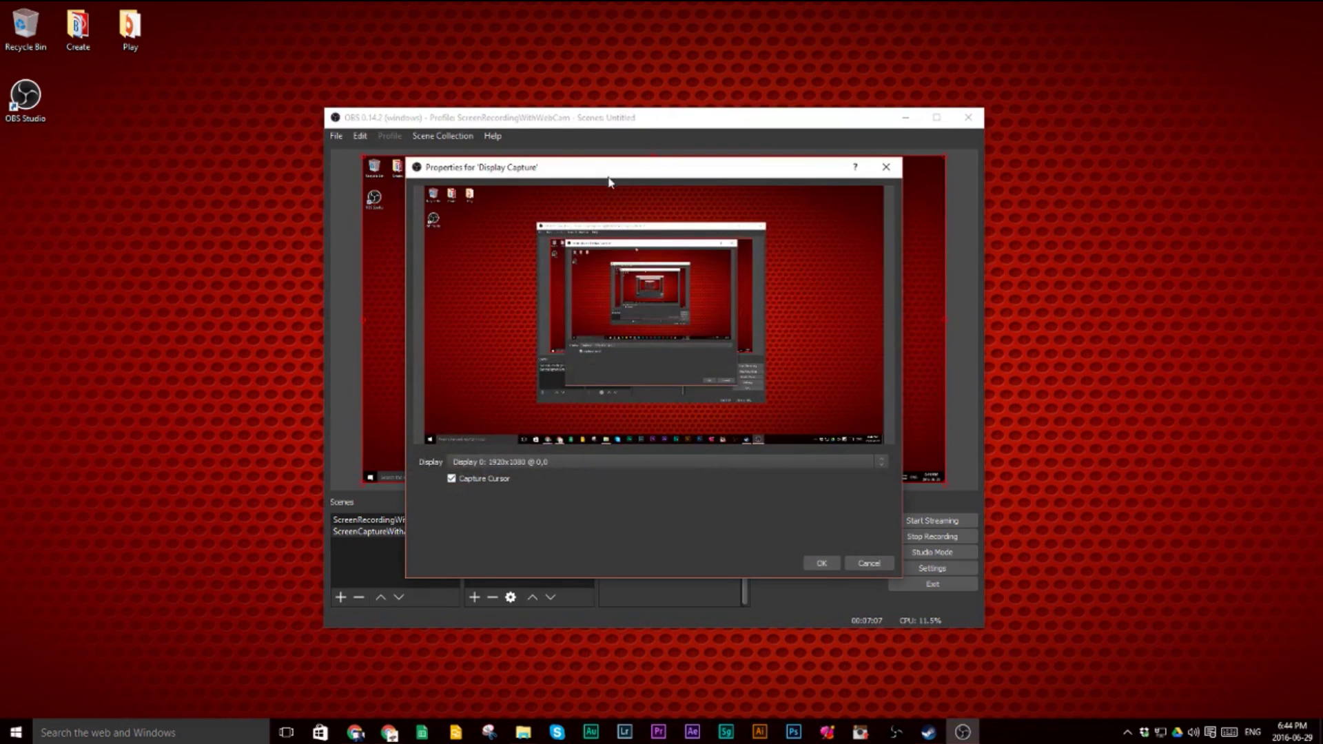
Check the display choices for the Display Capture source and accept Display 0: 1920x1080 with cursor capture on
drag(609, 181, 957, 185)
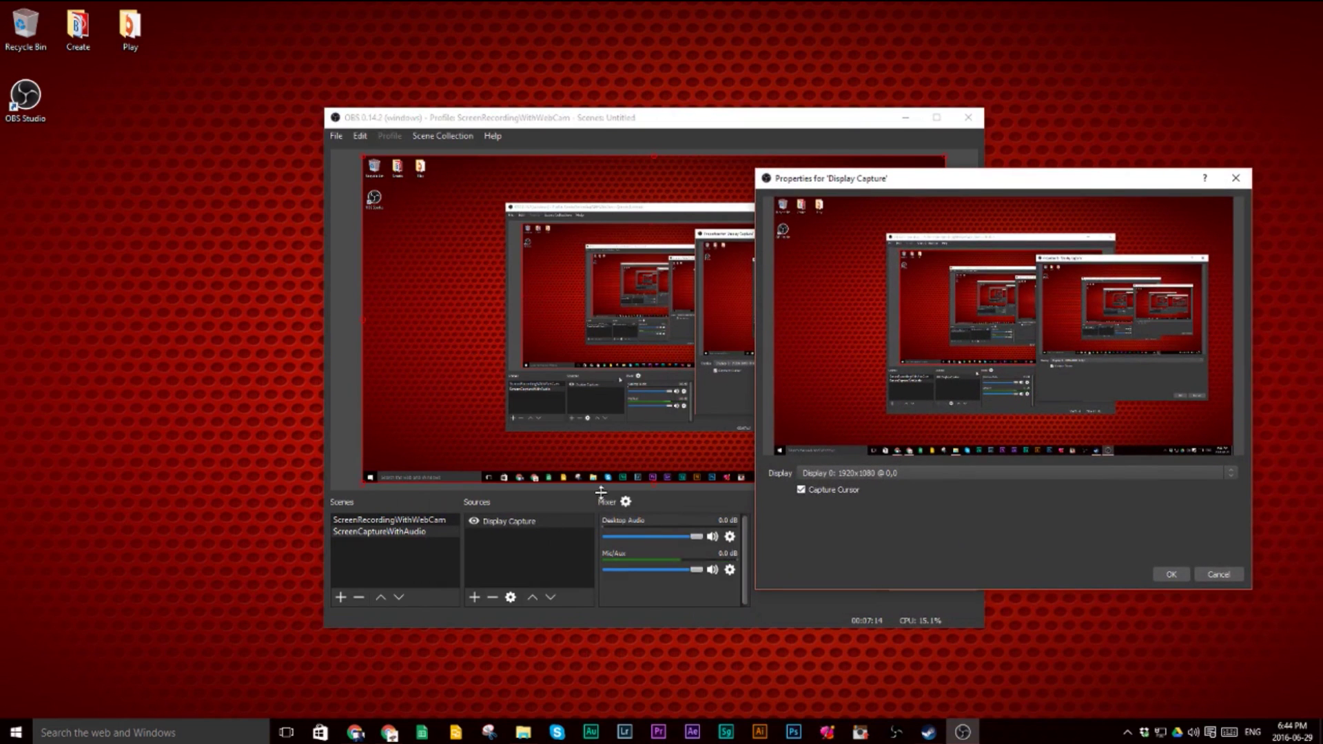
drag(605, 118, 358, 116)
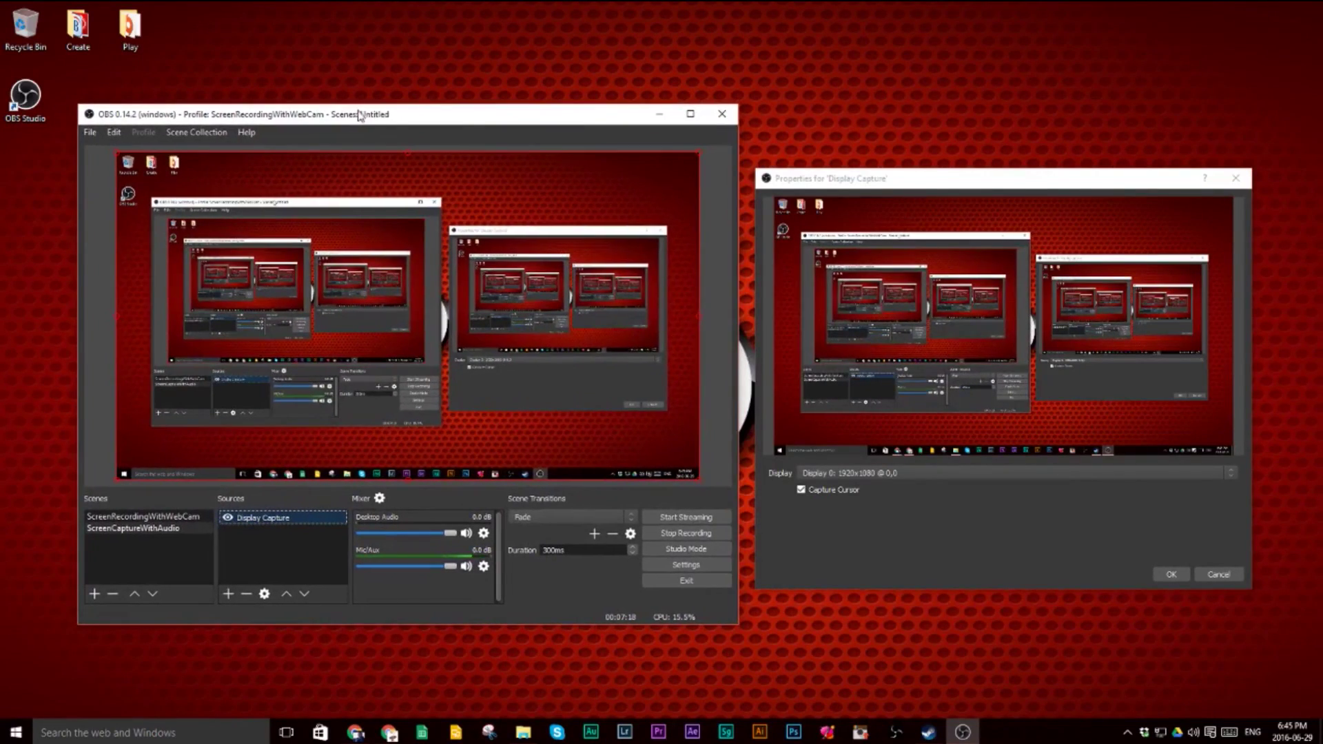
mouse_move(937, 182)
mouse_down()
mouse_move(924, 154)
mouse_move(827, 222)
mouse_move(847, 146)
mouse_move(773, 188)
mouse_move(953, 215)
mouse_move(961, 175)
mouse_move(945, 174)
mouse_up()
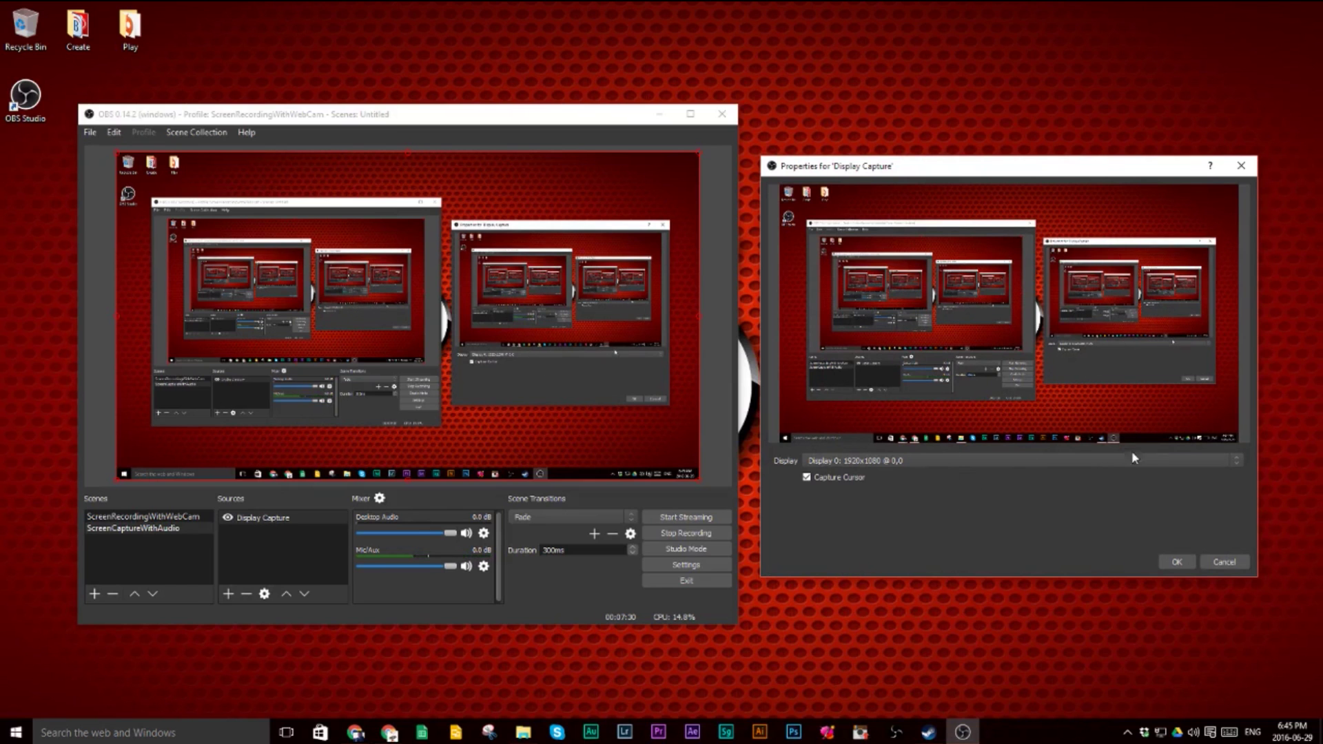
click(915, 460)
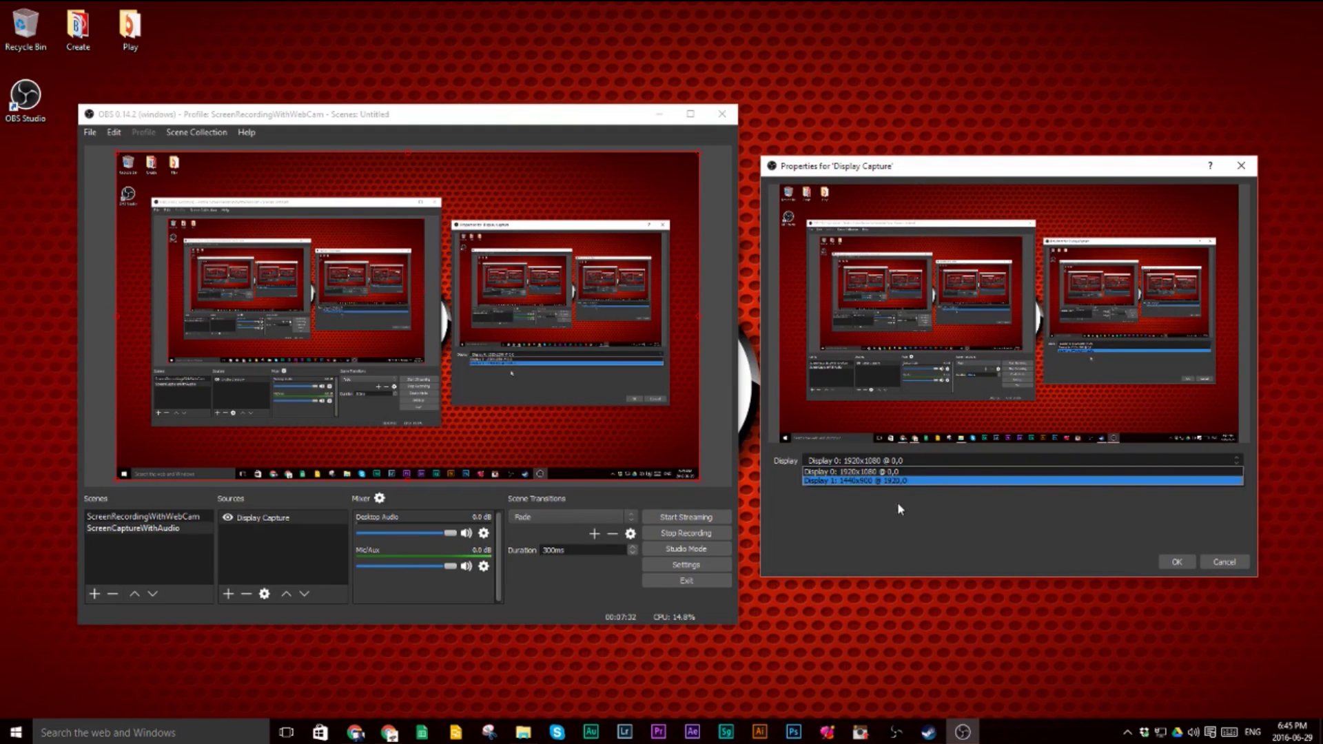
click(938, 546)
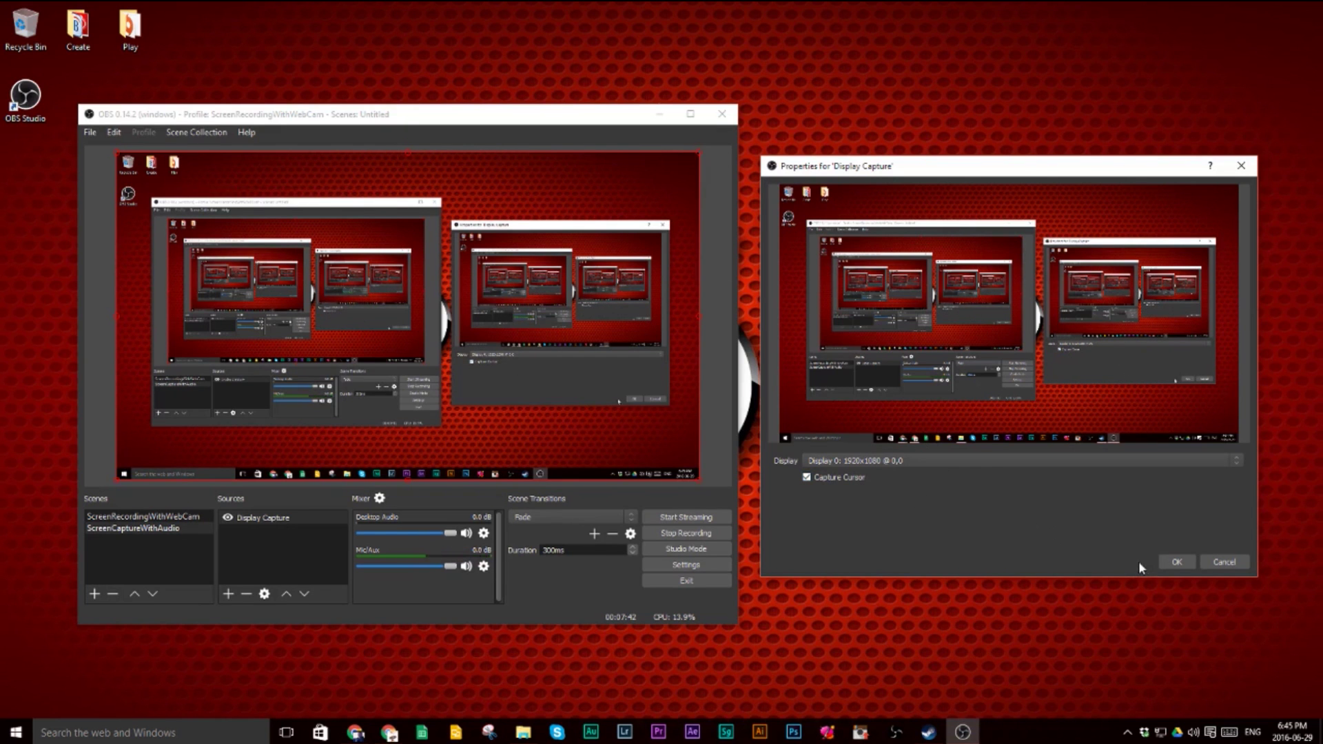
click(1176, 562)
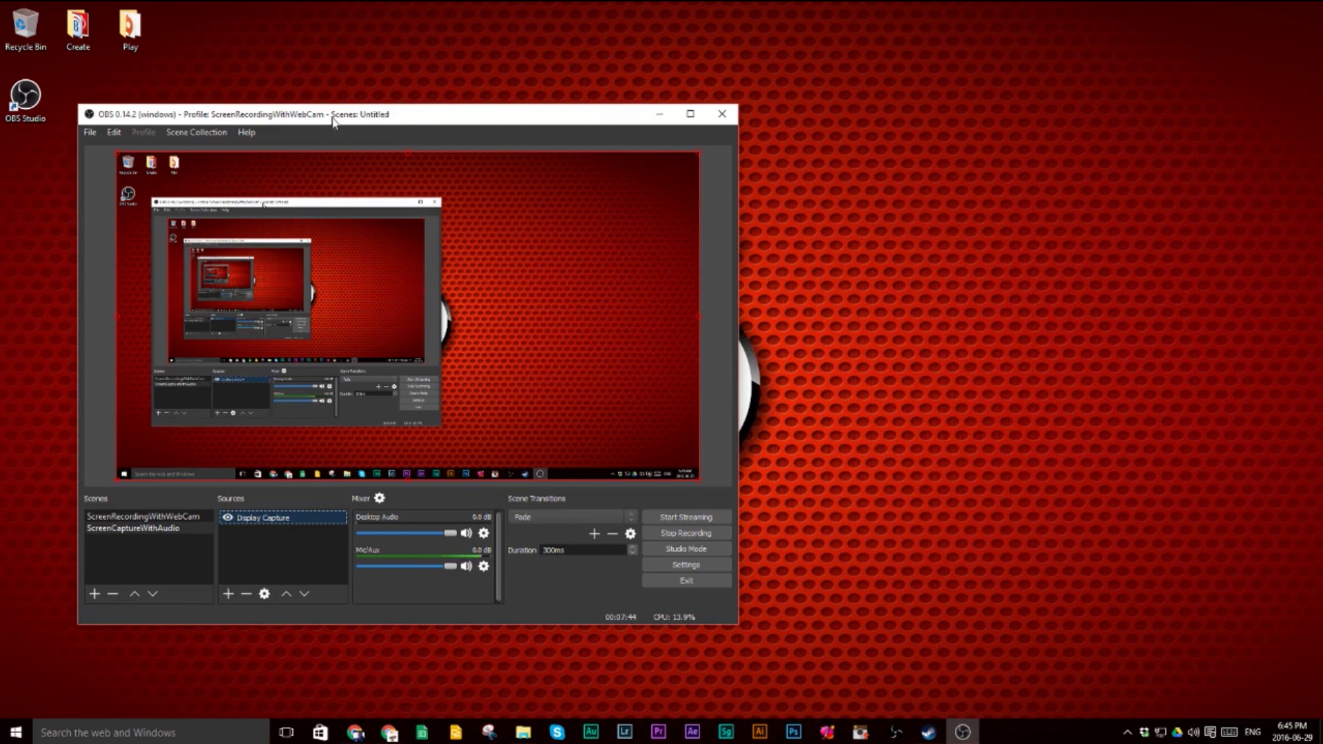
drag(332, 121, 585, 81)
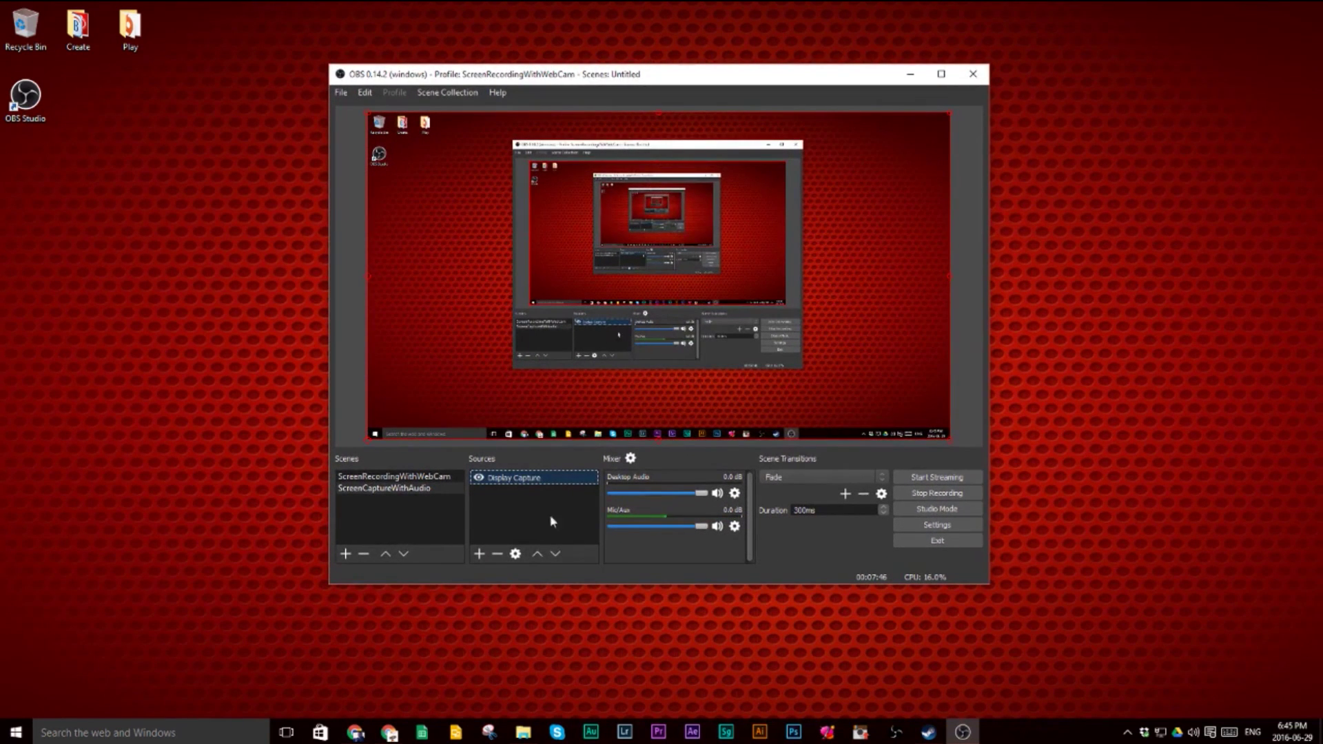
Select the Display Capture source and look over the actions available for it
click(506, 513)
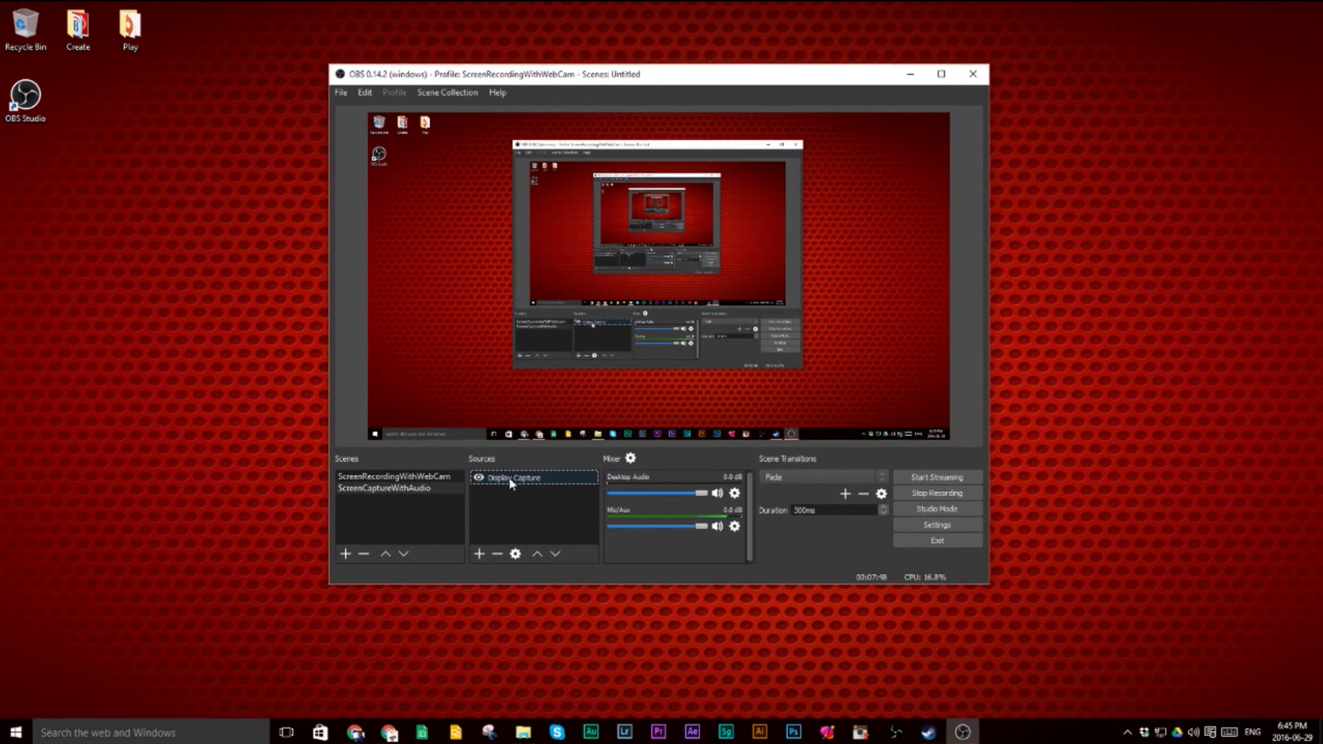
click(508, 477)
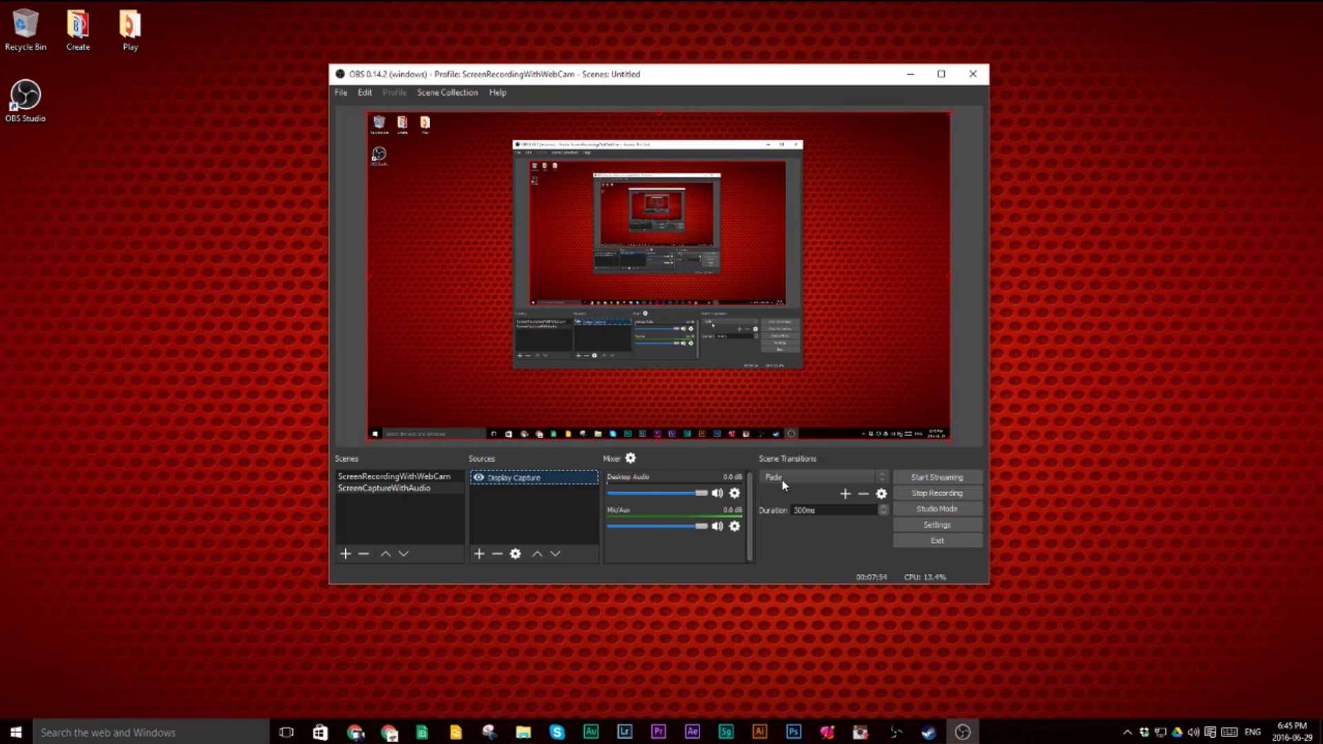
right_click(521, 482)
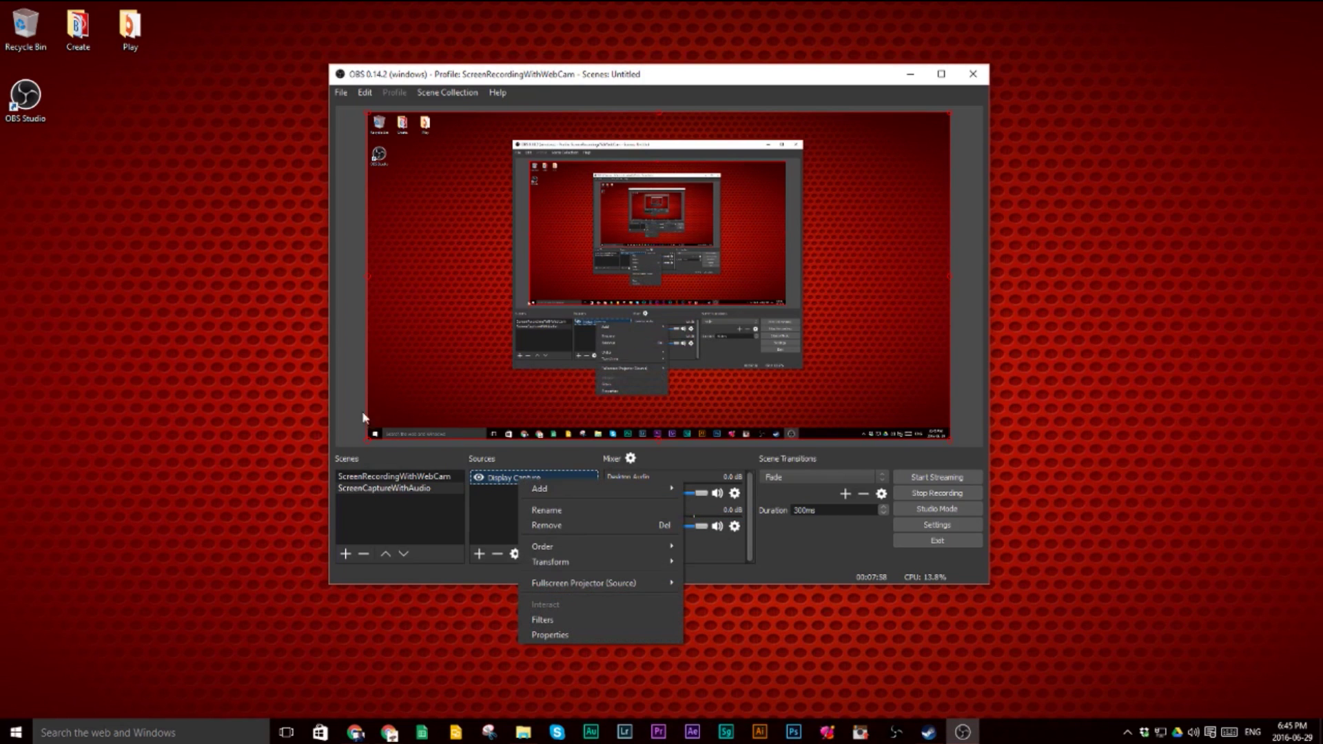
click(817, 552)
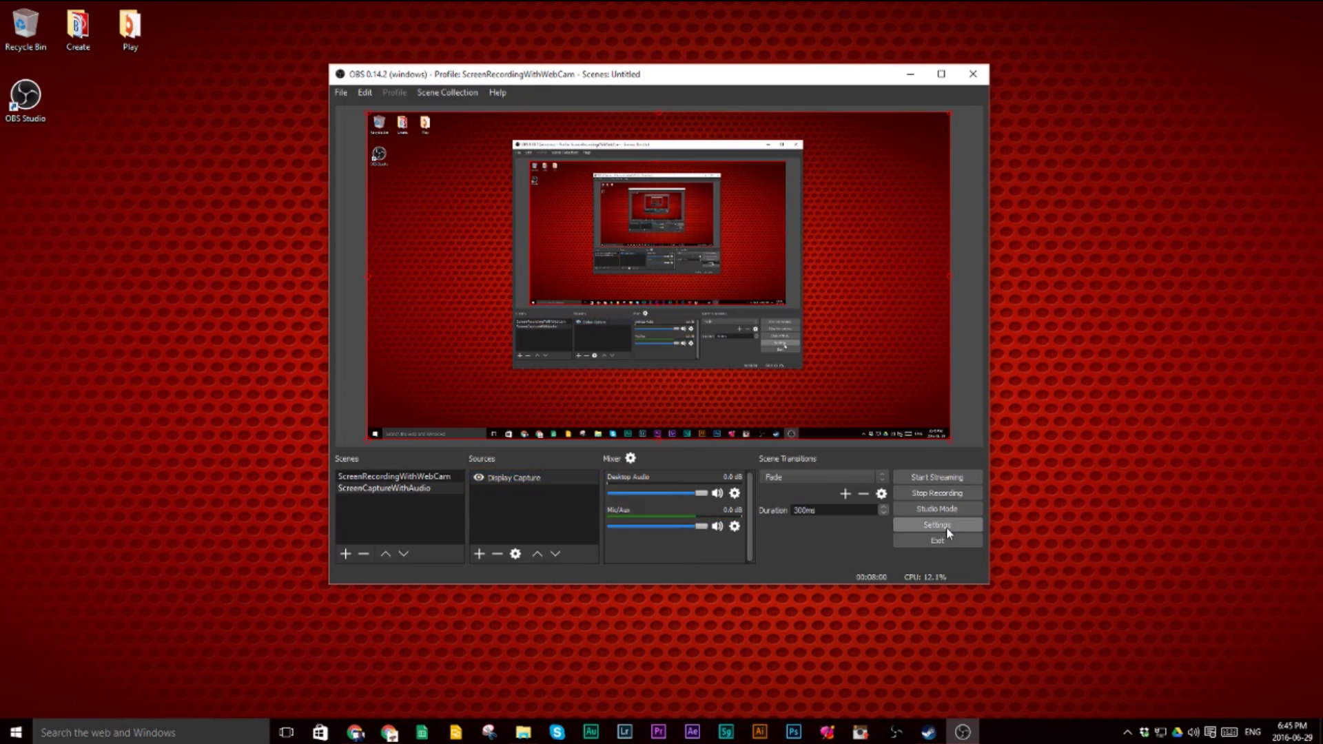
Open the program settings at the General options and reposition the settings window over the main window
click(947, 528)
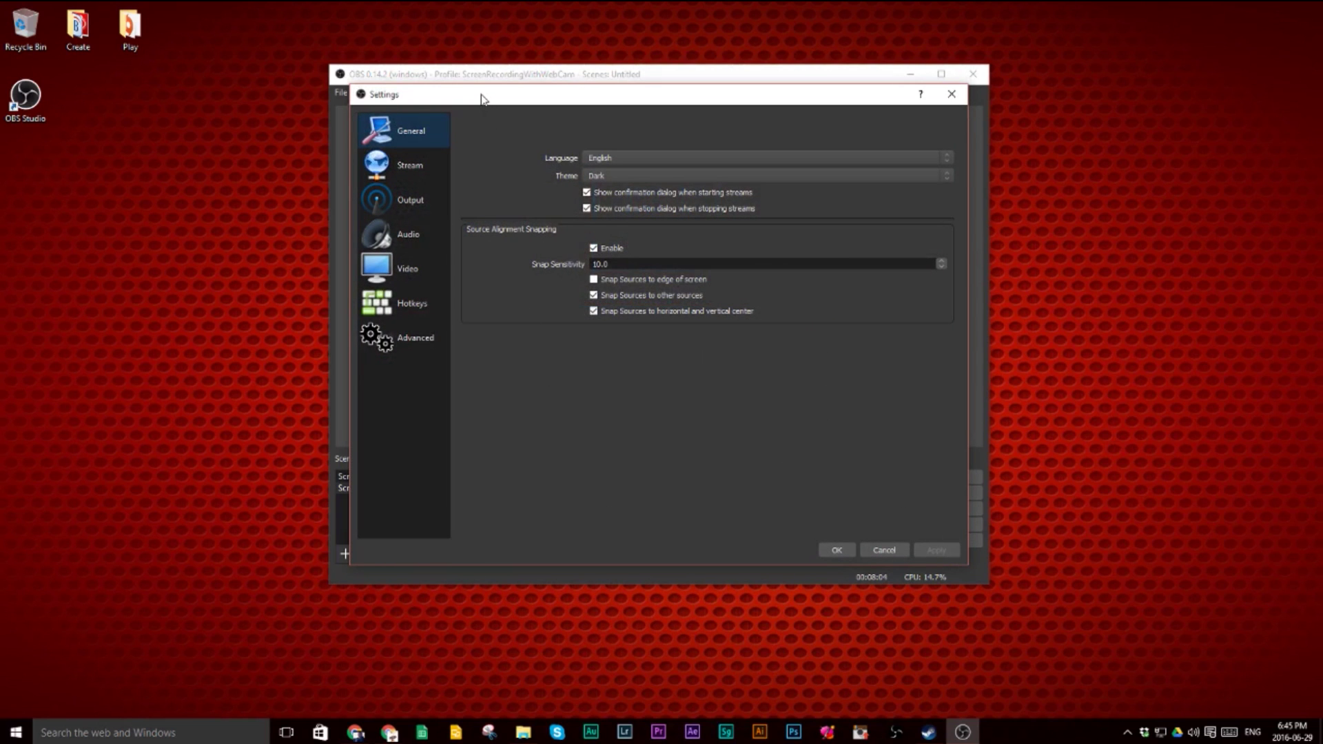
drag(481, 98, 526, 189)
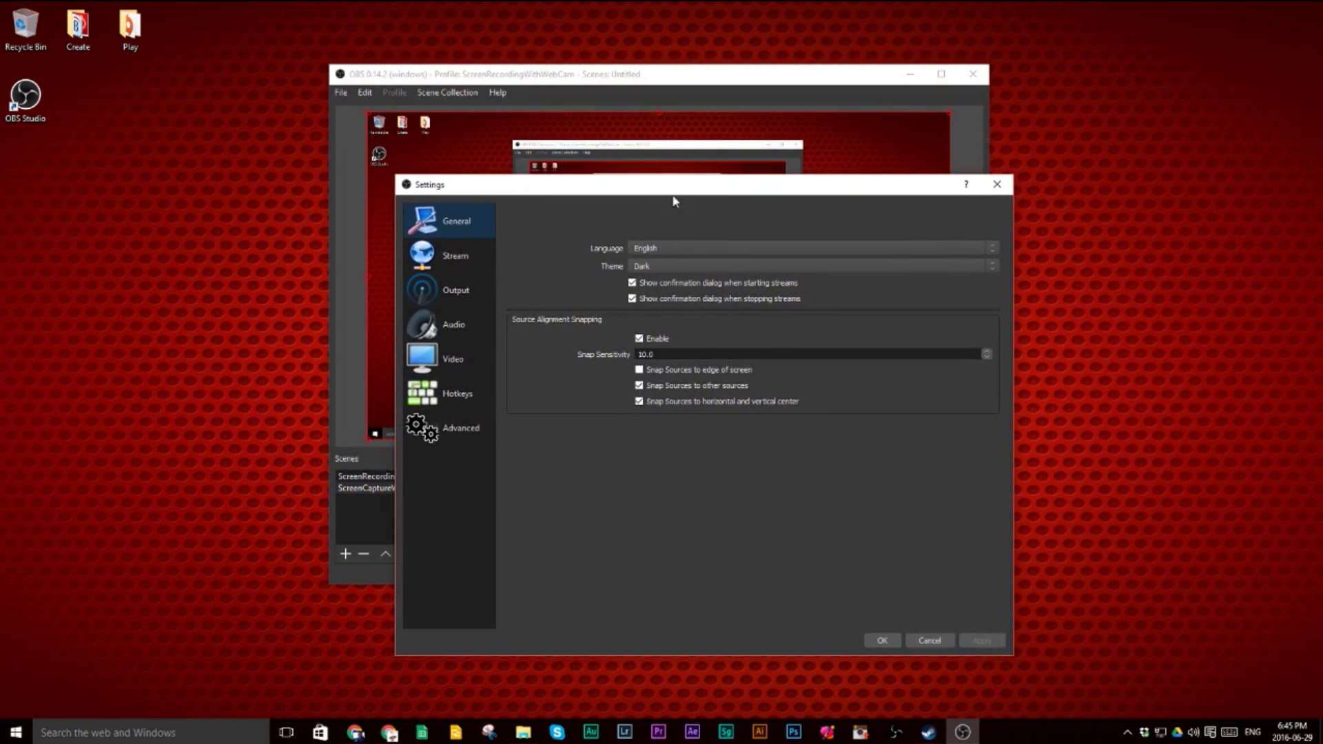
drag(667, 193, 631, 121)
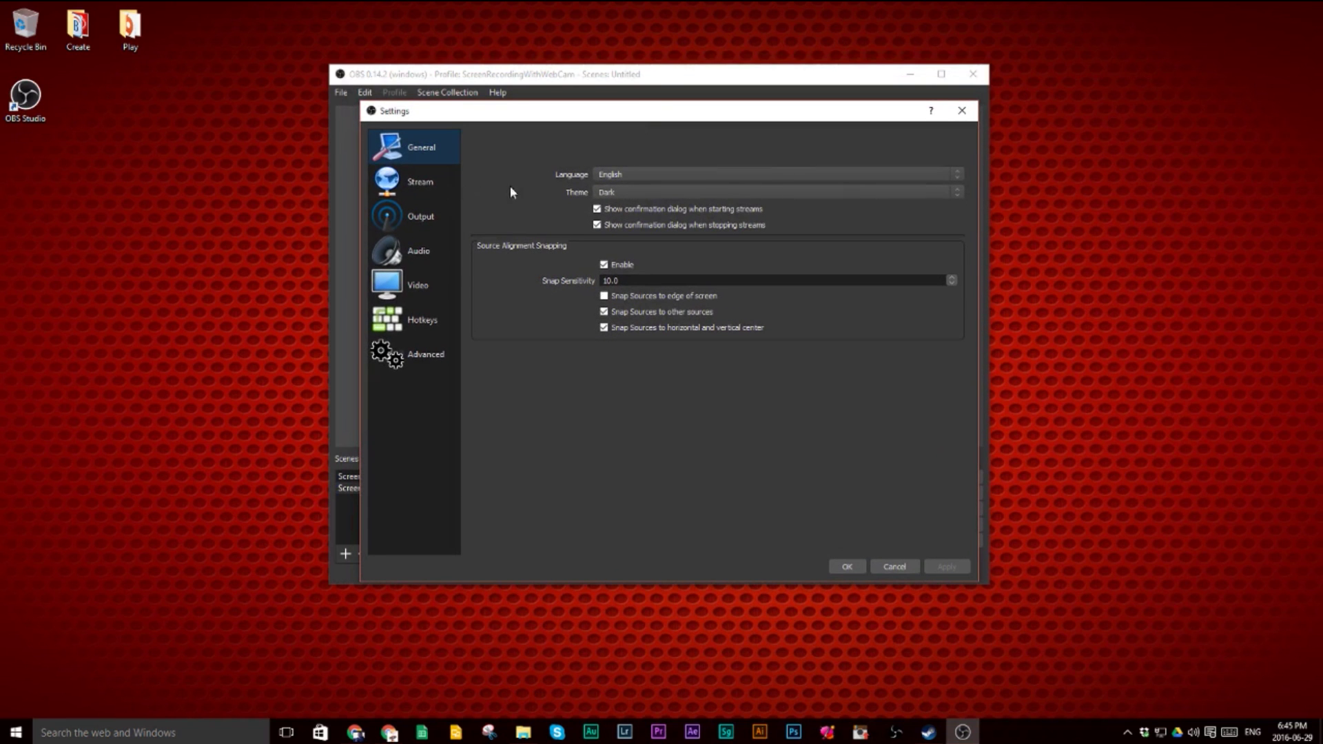
Try the Default theme and switch the theme back to Dark
click(620, 193)
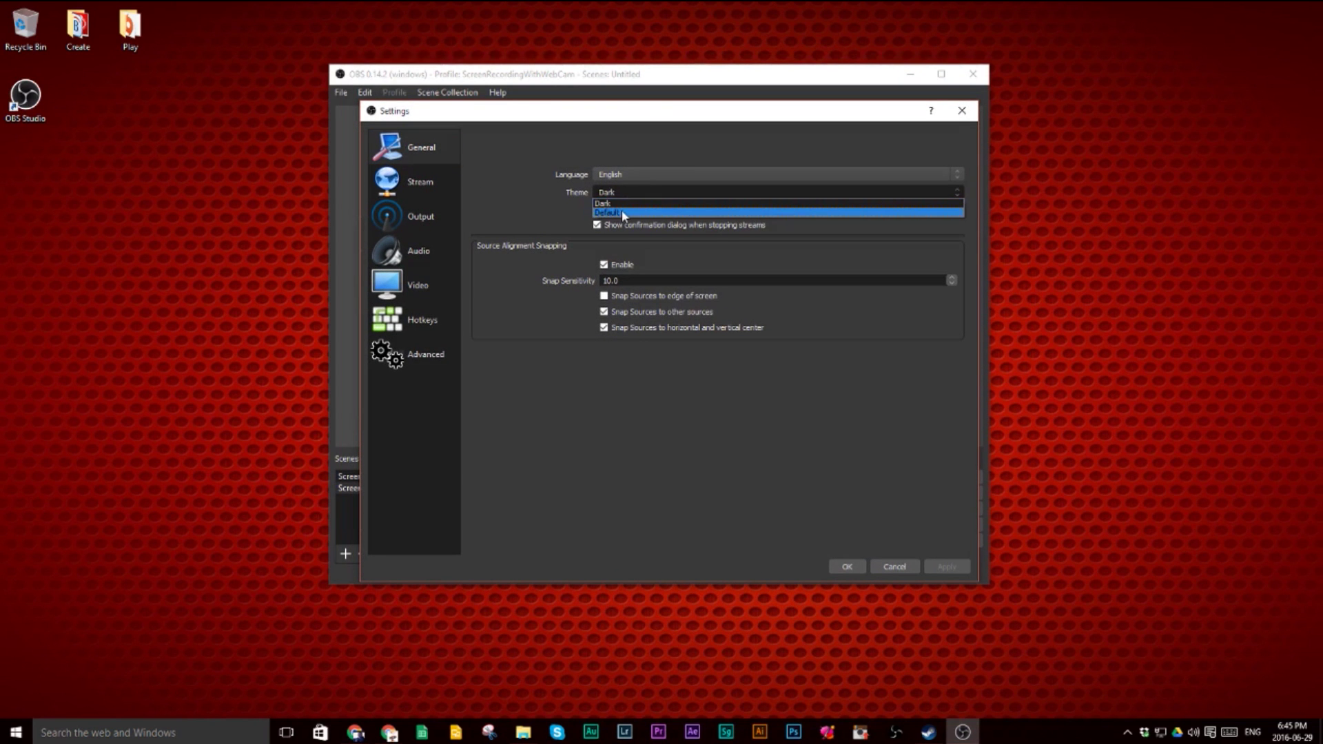
click(621, 212)
click(627, 194)
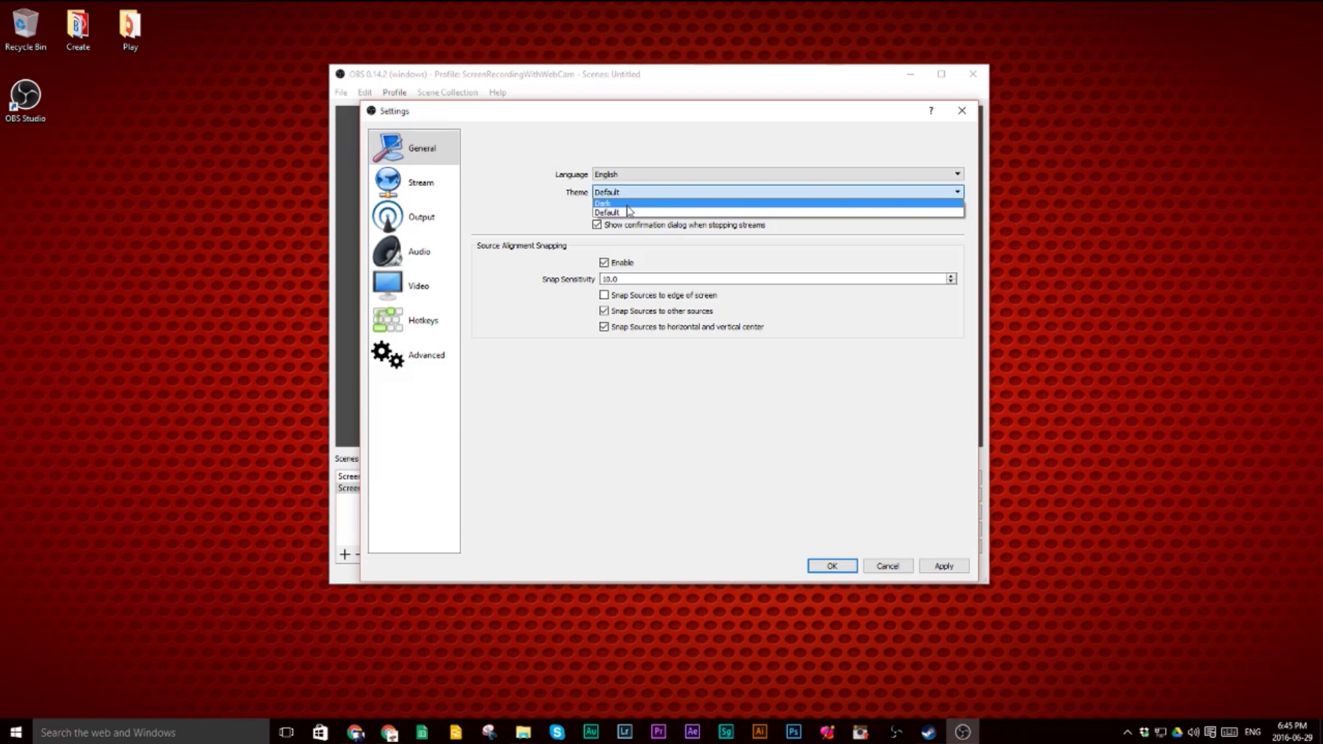
click(624, 204)
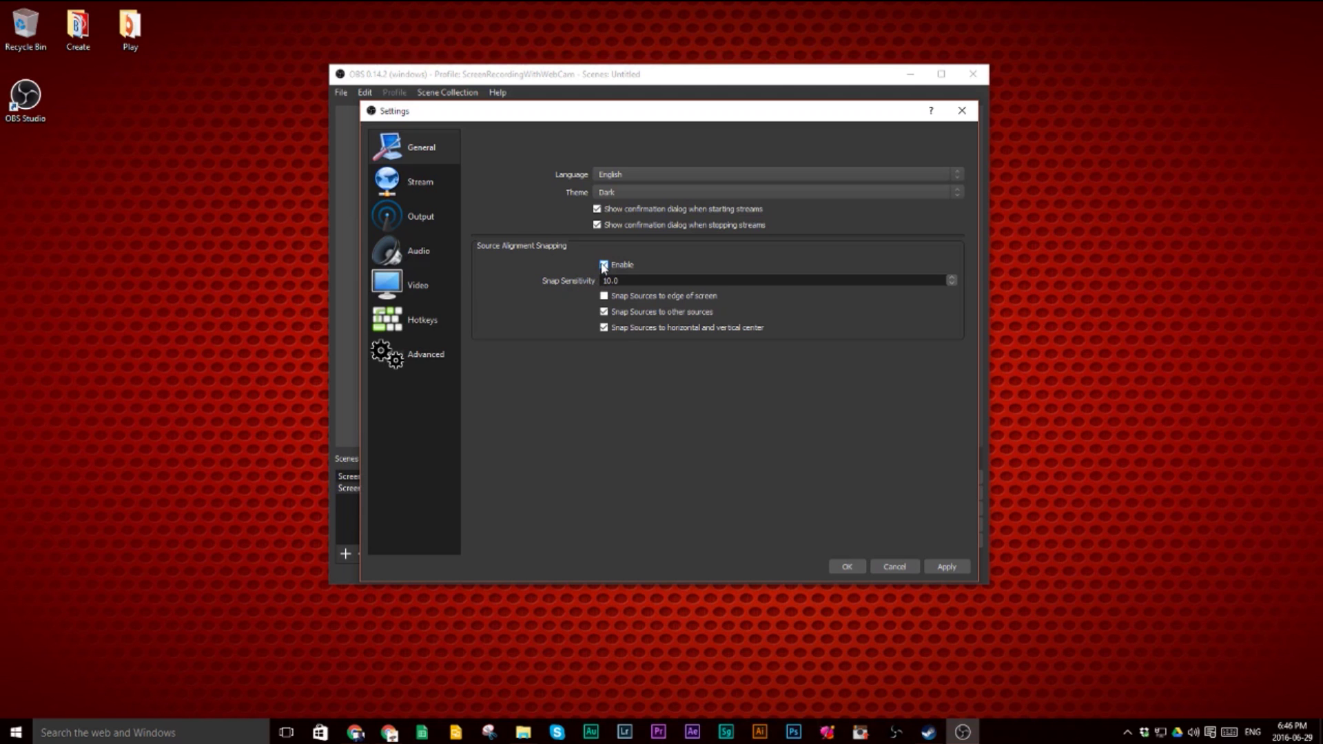
mouse_move(572, 120)
mouse_down()
mouse_move(1067, 307)
mouse_move(689, 334)
mouse_move(609, 138)
mouse_move(588, 144)
mouse_move(564, 122)
mouse_up()
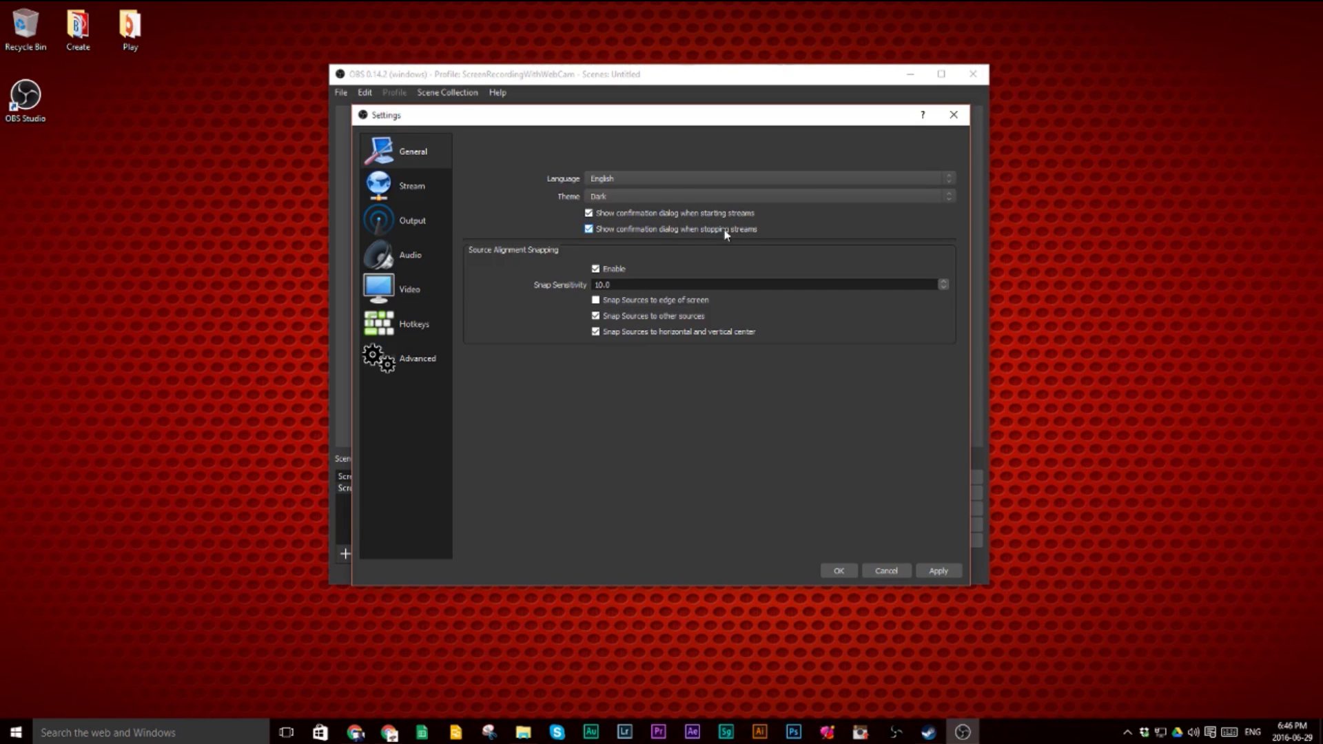
Look over the stream types and streaming services in the Stream settings, keeping Streaming Services and YouTube / YouTube Gaming
click(413, 188)
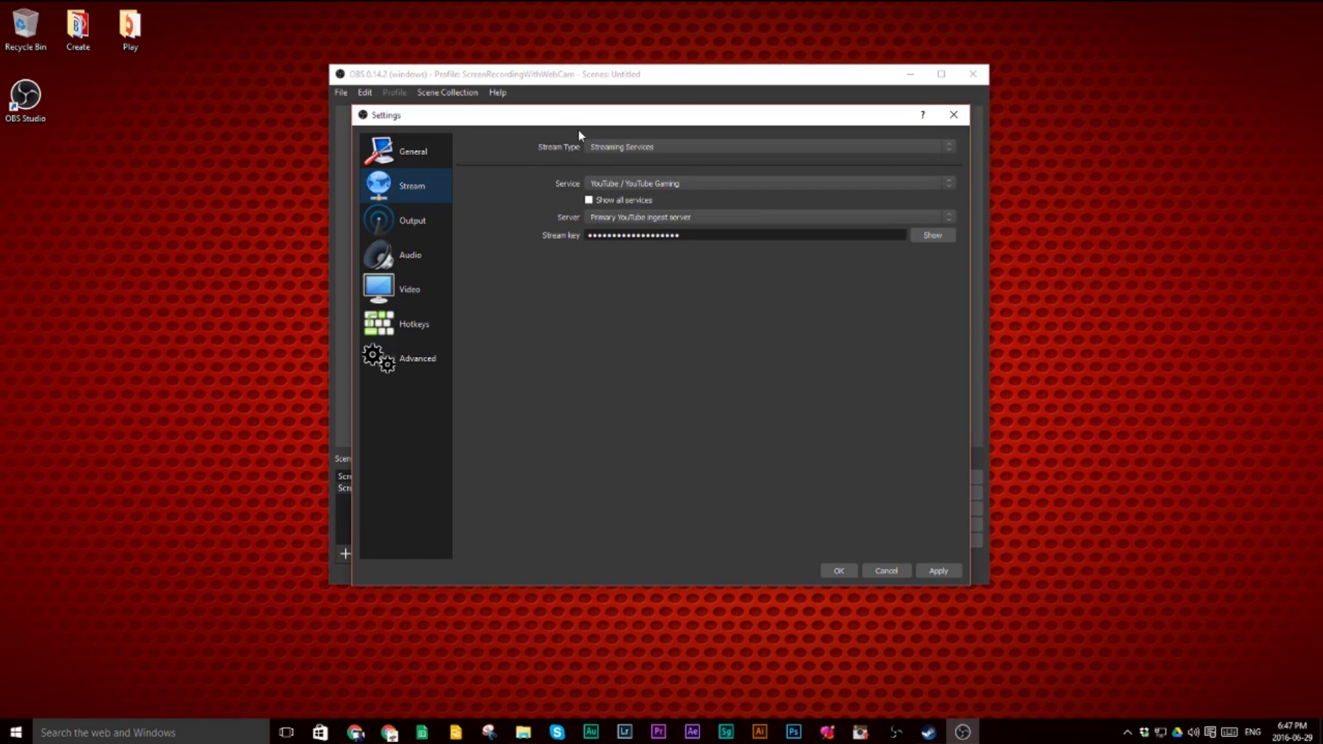
click(677, 148)
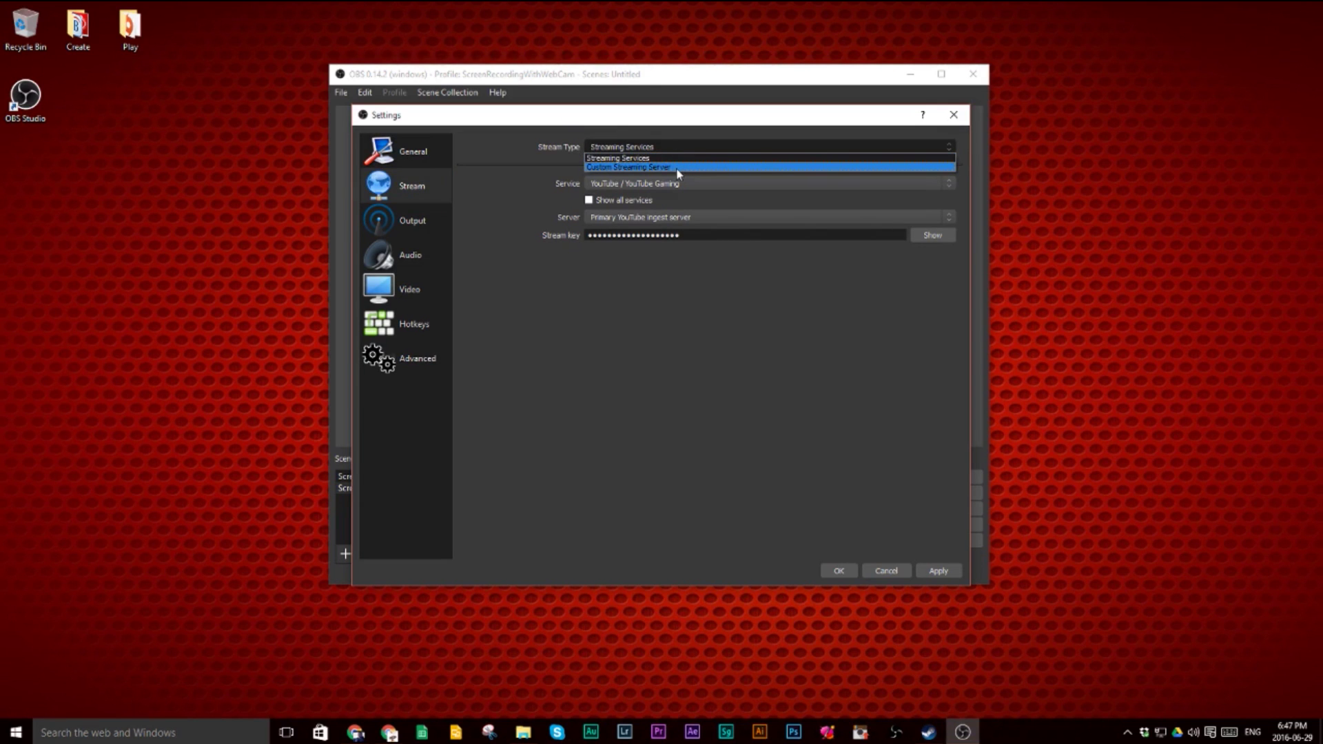
click(680, 162)
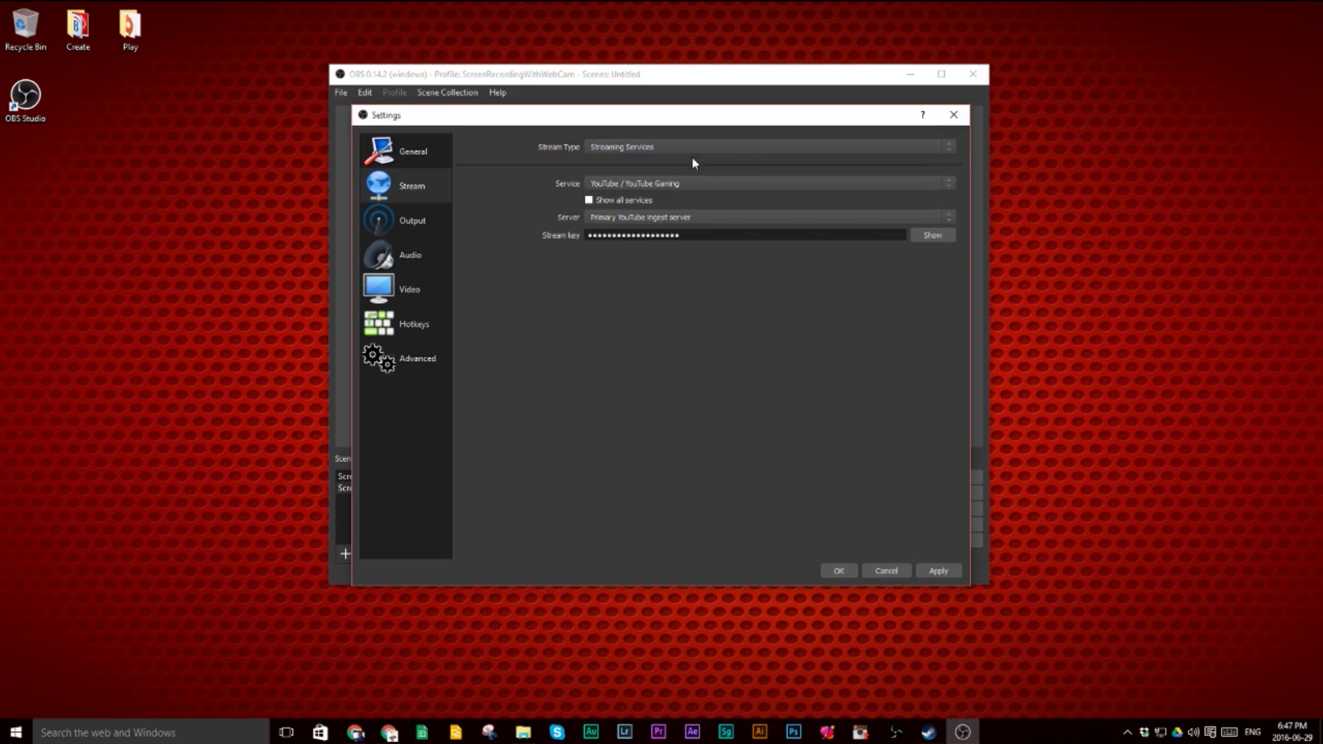
click(768, 184)
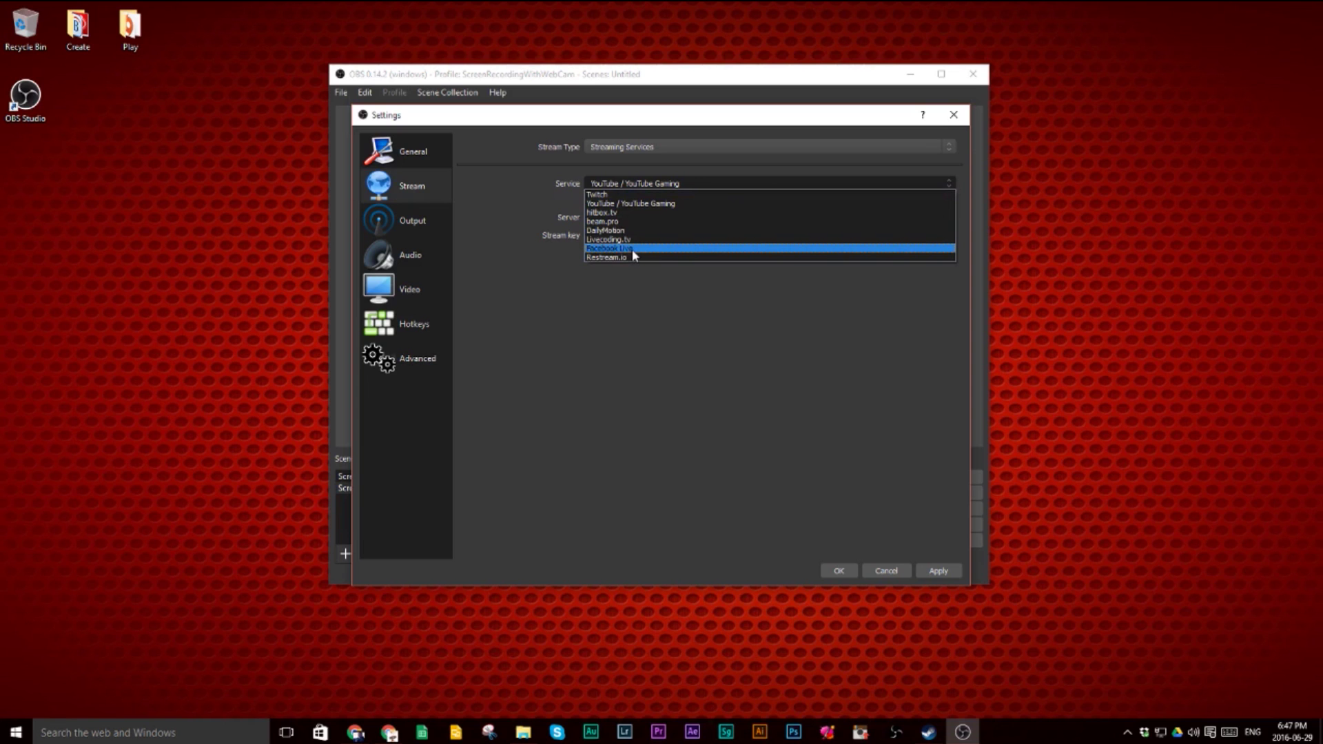
click(498, 205)
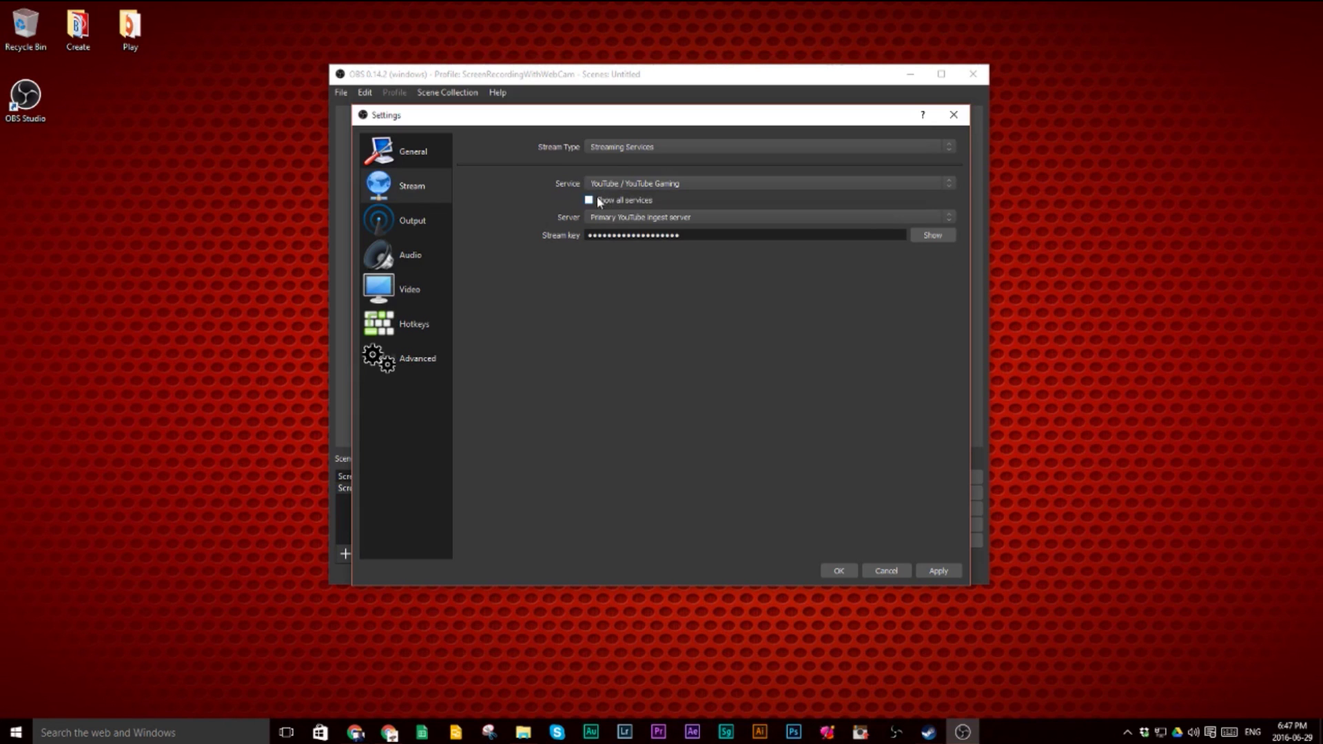
Move the settings window aside and place the browser window with the YouTube Live Dashboard next to it
drag(600, 121, 429, 104)
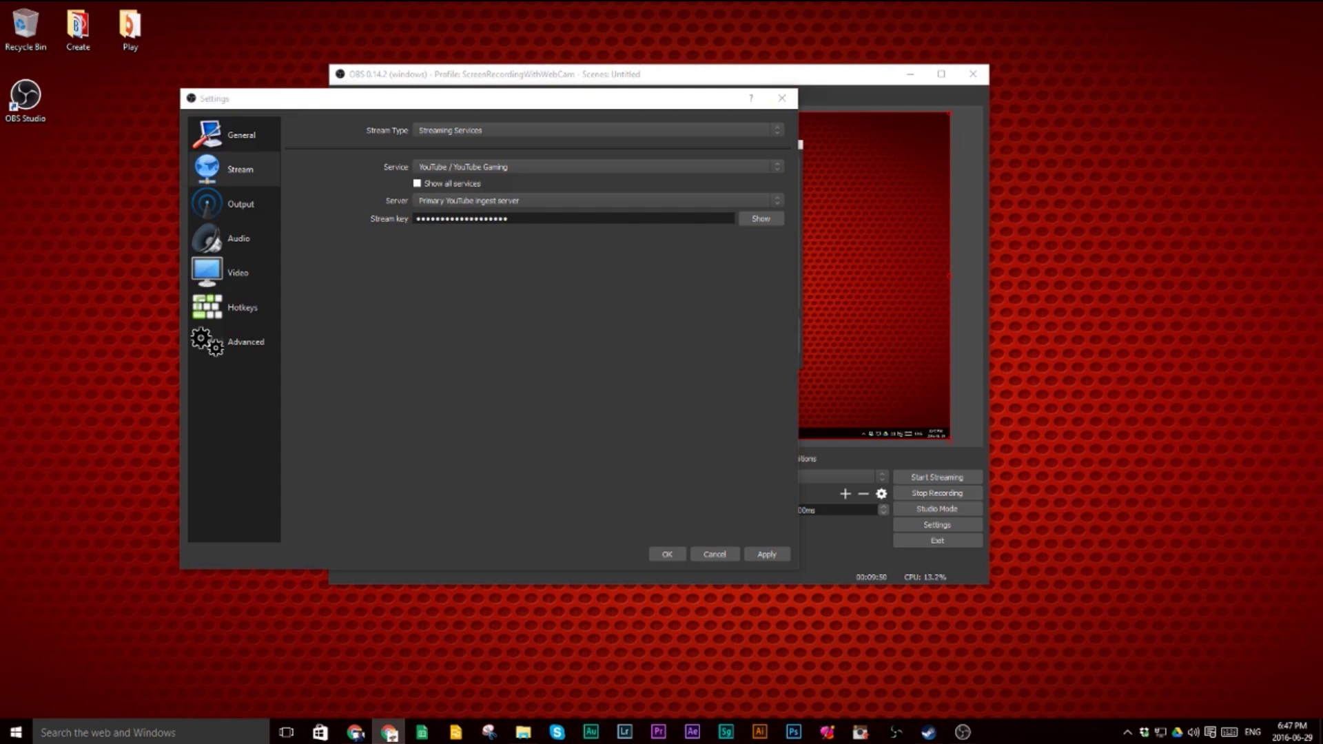
drag(1322, 129, 733, 99)
double_click(734, 98)
click(1280, 8)
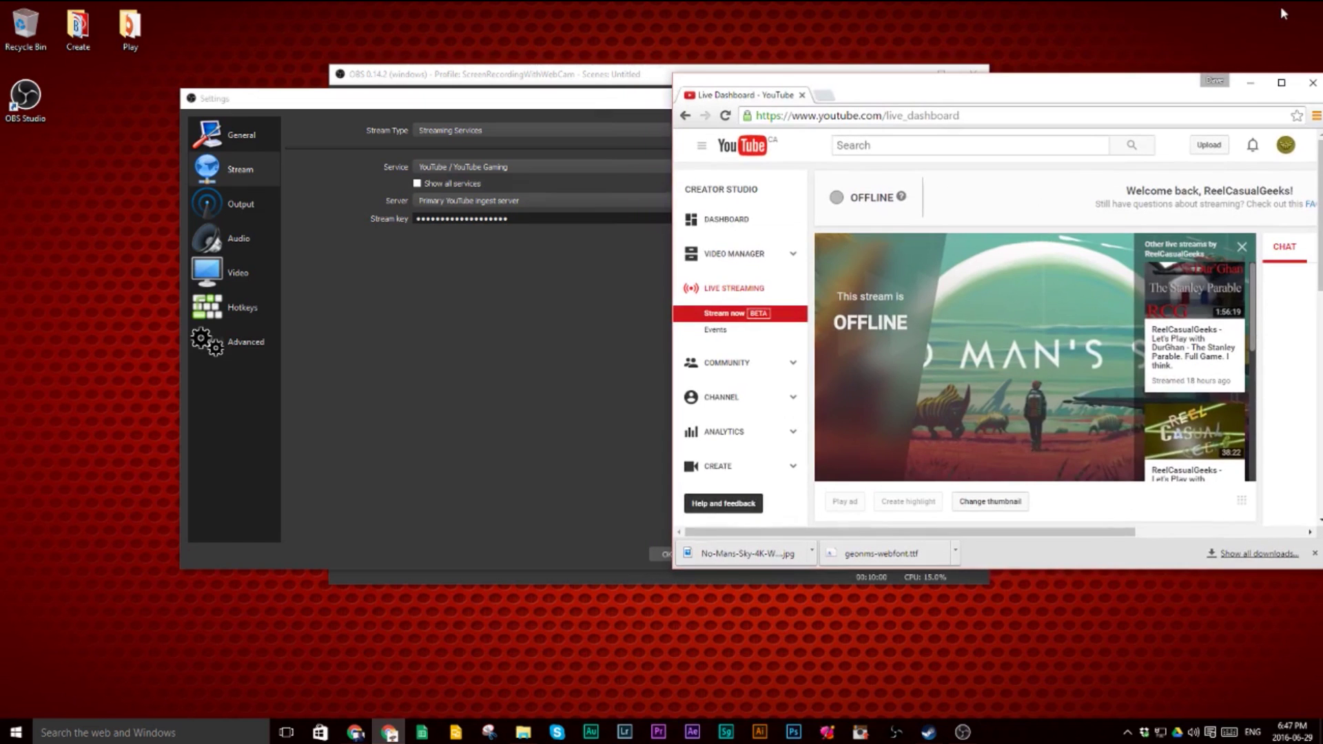
drag(1067, 85, 1019, 75)
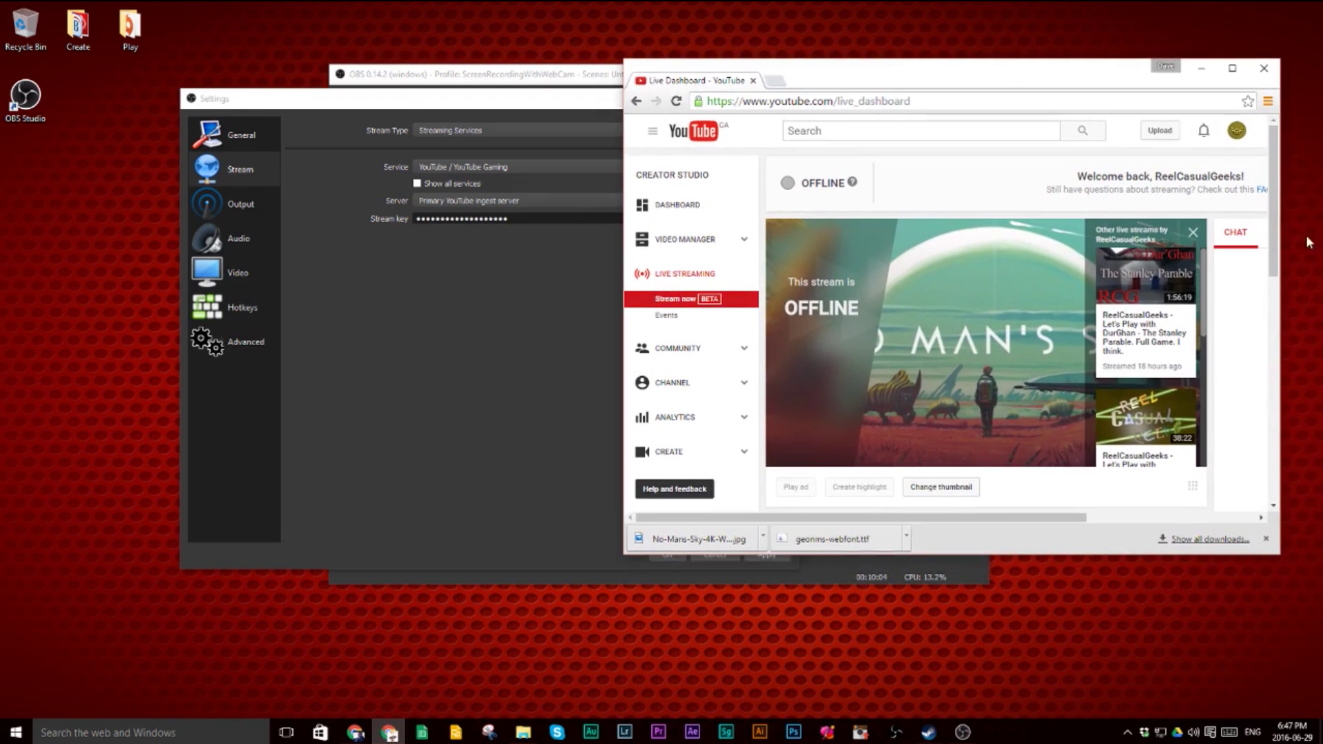
Go through Creator Studio to the Live Streaming page and locate the server URL and hidden stream key under Encoder Setup
click(1240, 142)
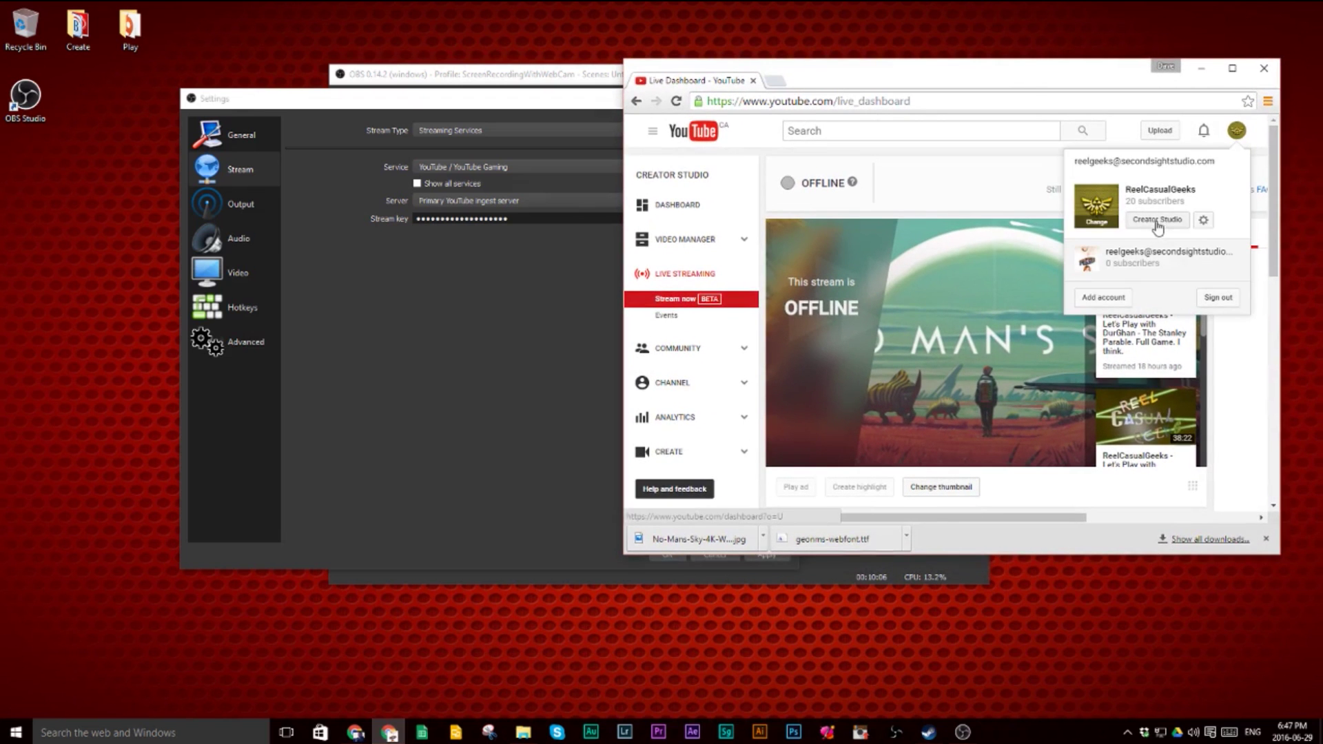
click(1150, 226)
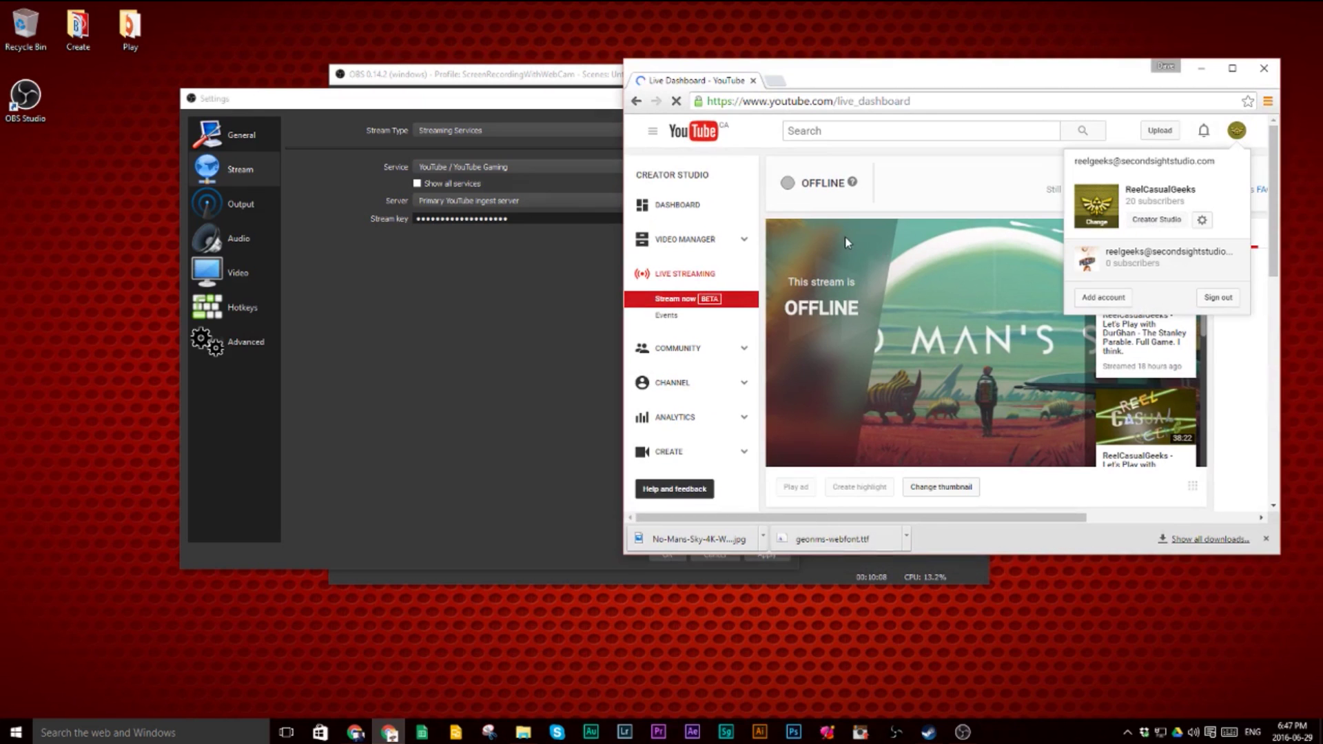
click(684, 277)
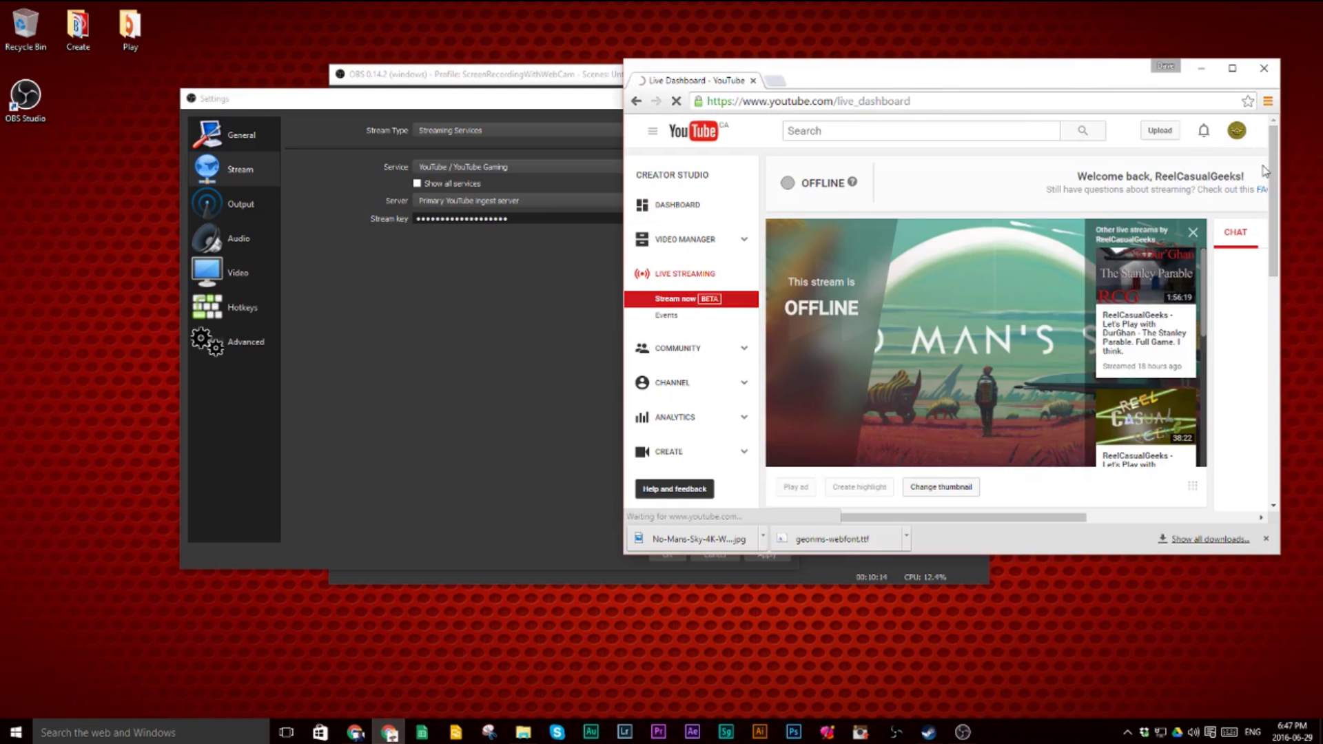
drag(1265, 171, 1265, 372)
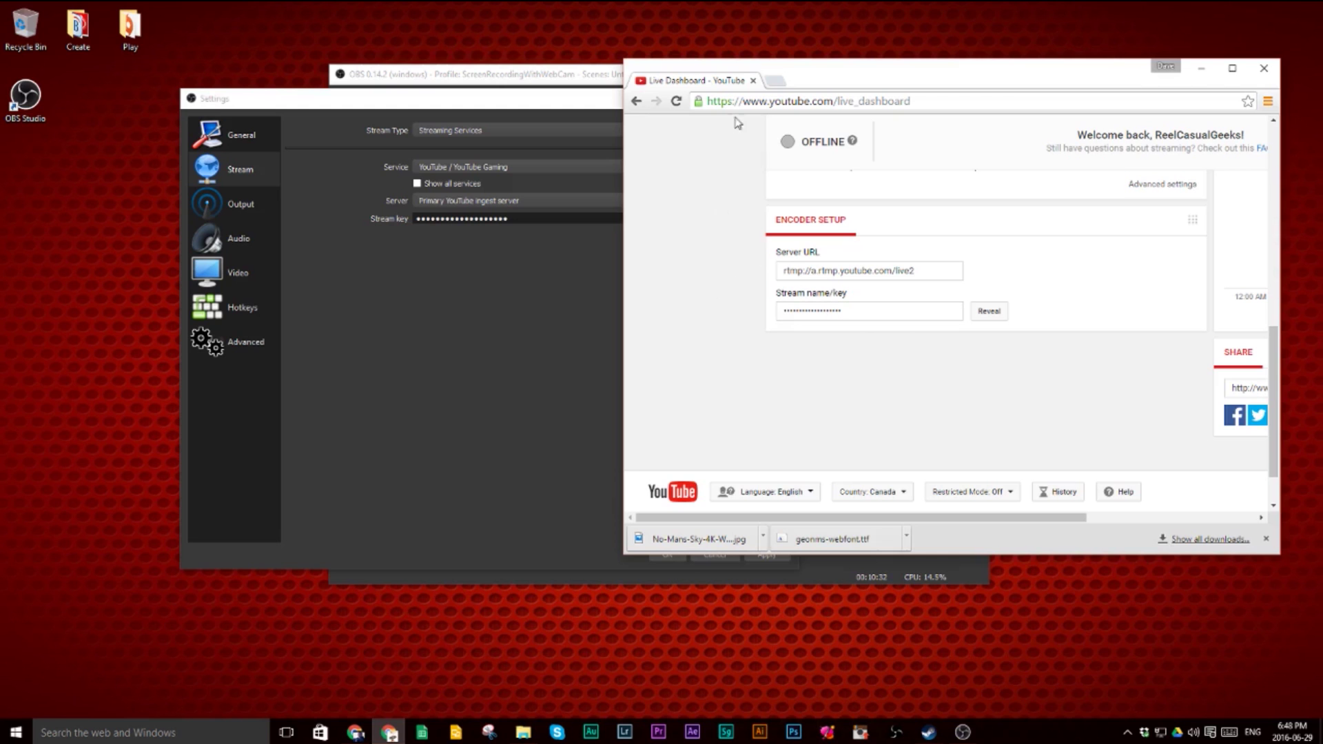
Switch back to the OBS Stream settings and choose the Primary YouTube ingest server as the server
click(1201, 68)
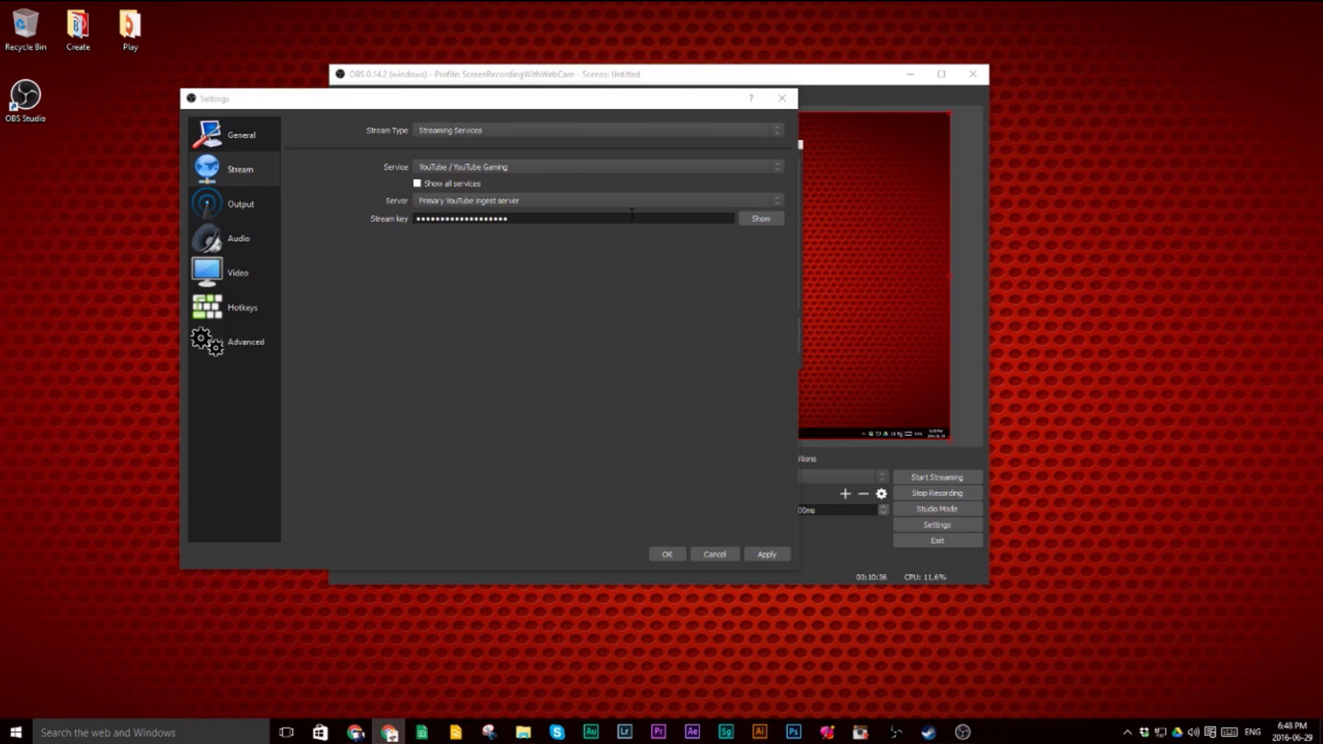
click(507, 201)
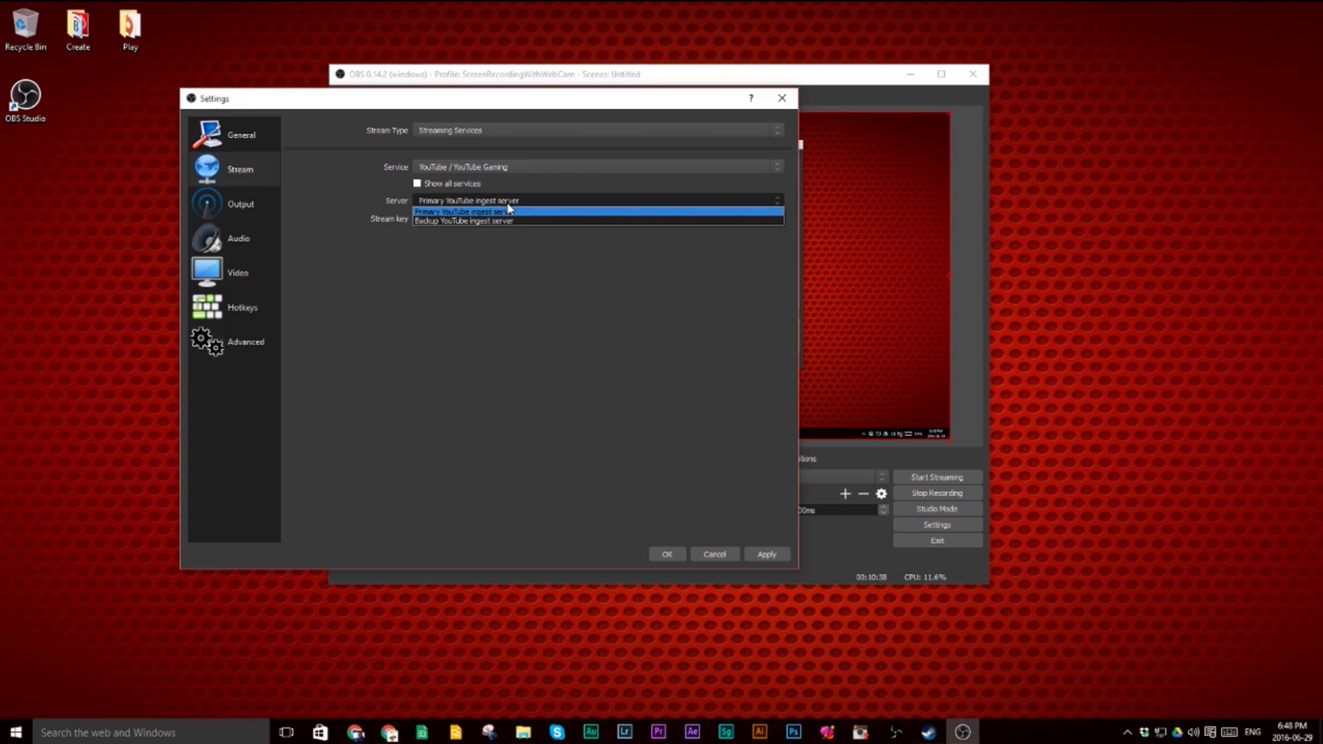
click(508, 210)
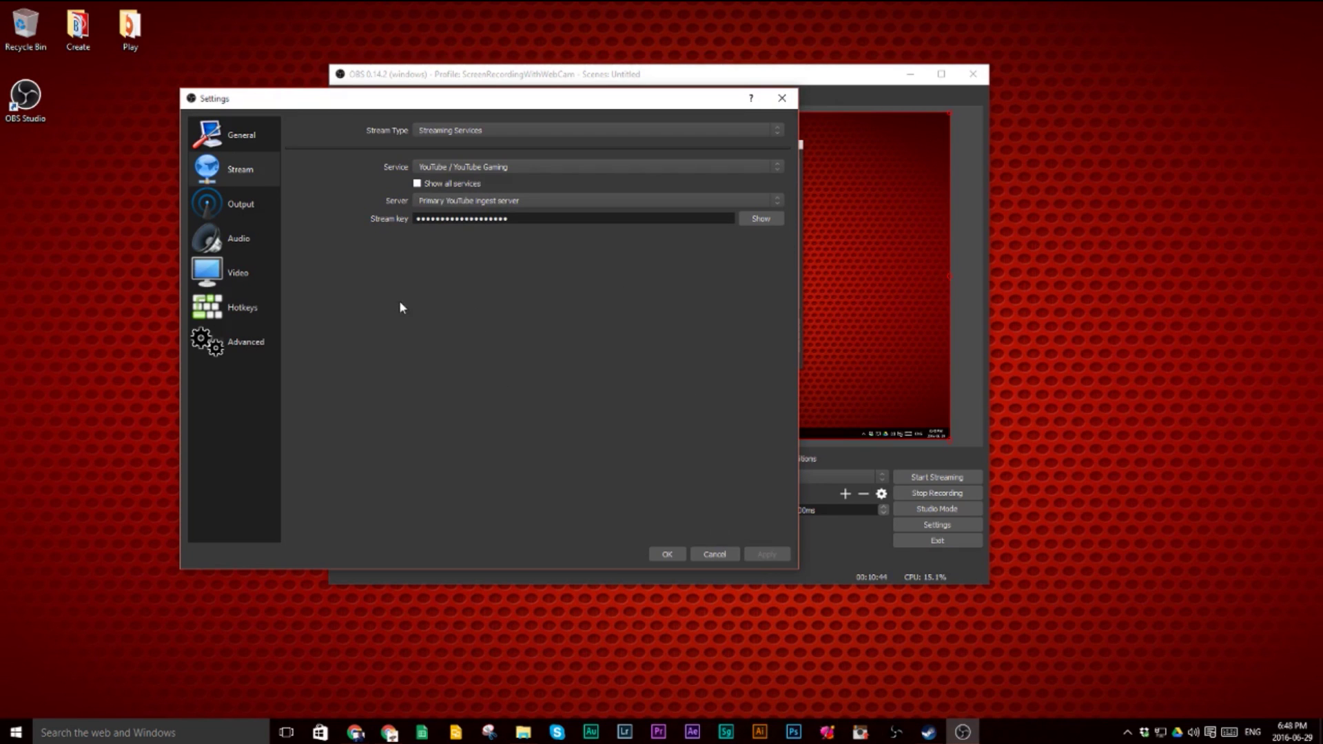
Examine the Output settings for streaming, recording and audio tracks, comparing the streaming and recording options
click(219, 201)
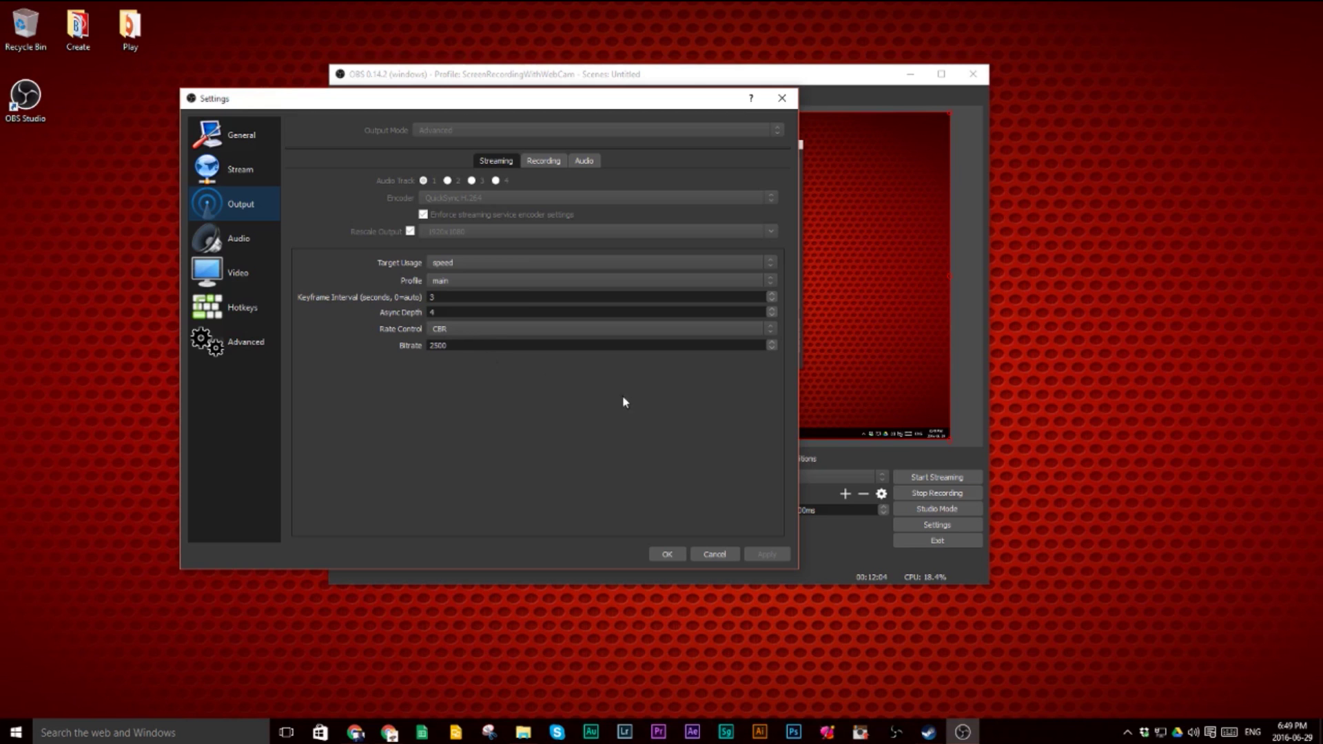
click(544, 161)
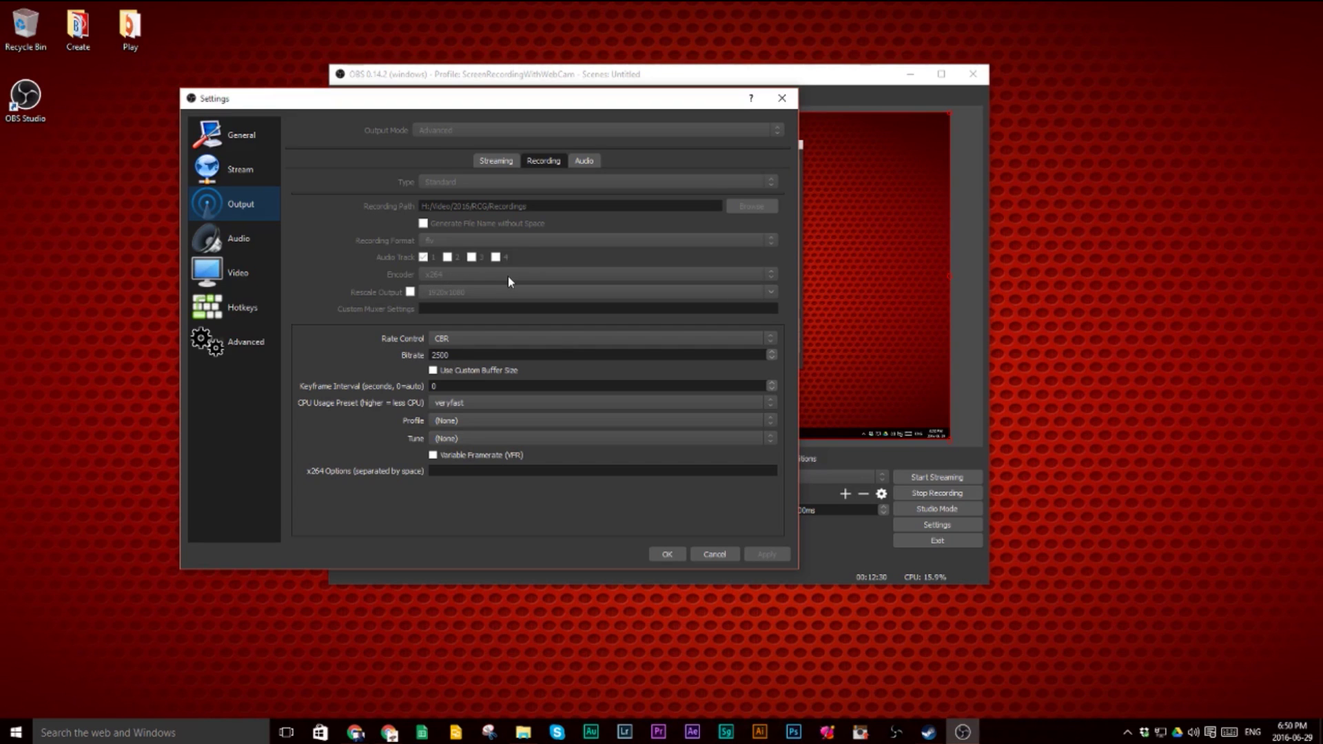
click(496, 162)
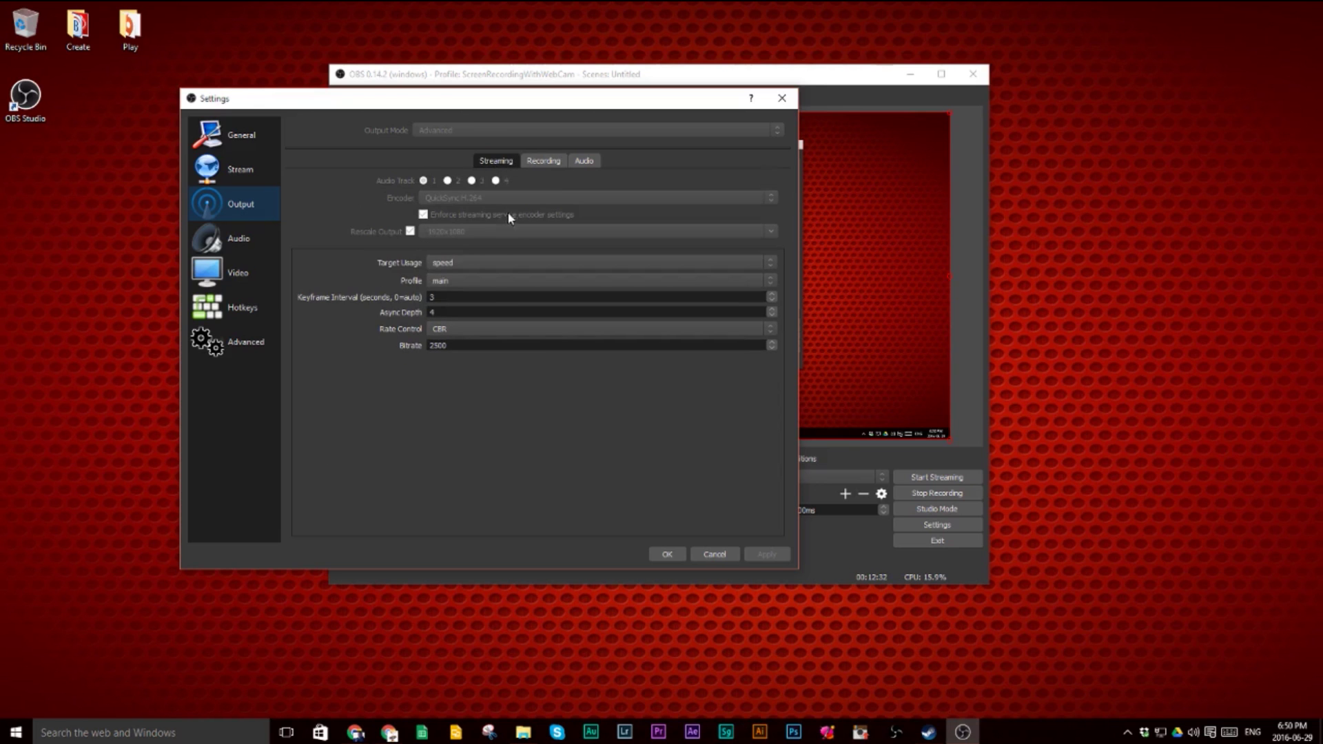
click(529, 162)
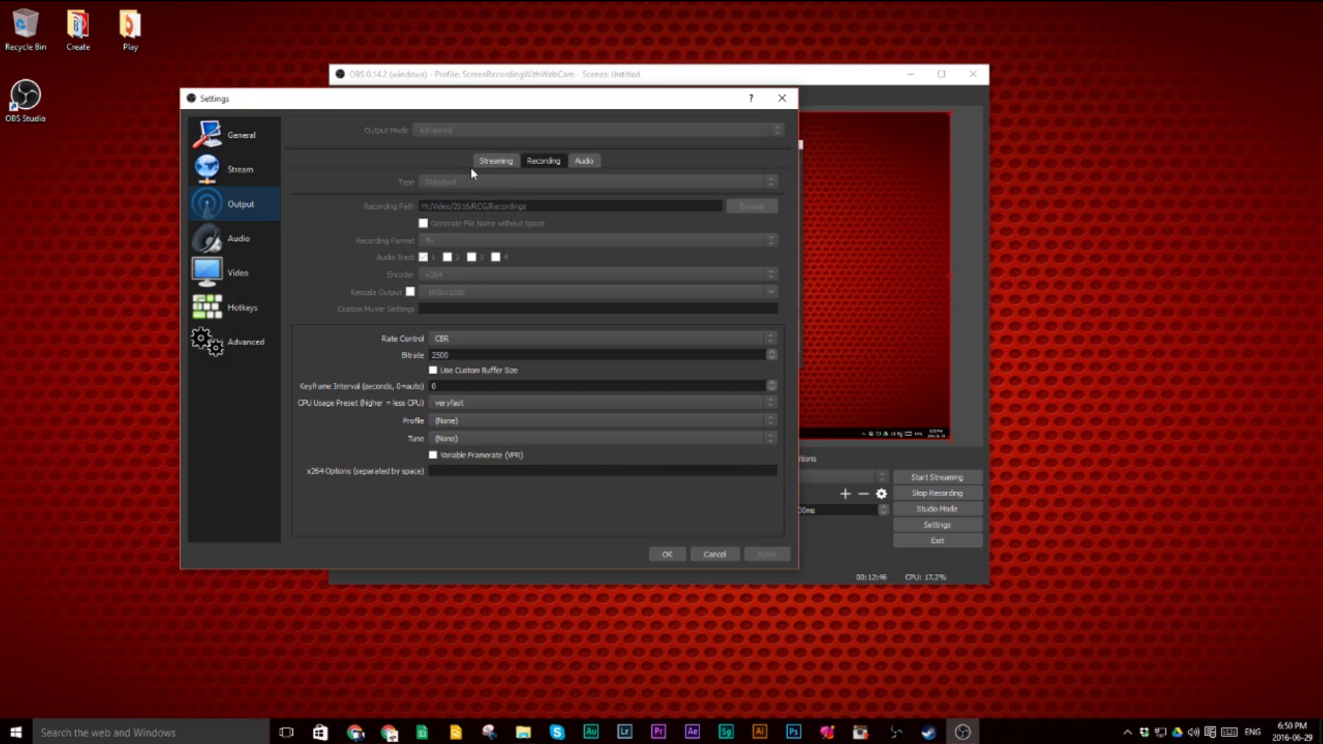
click(495, 160)
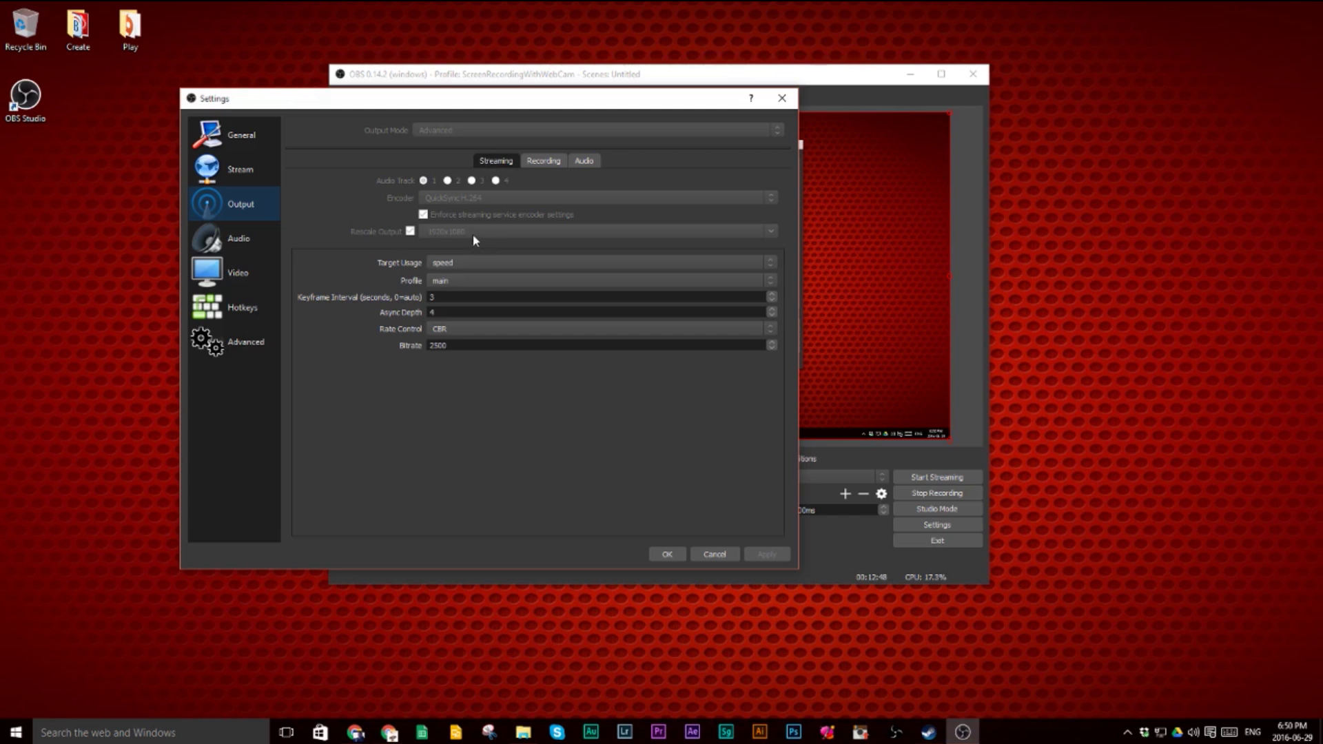
click(553, 161)
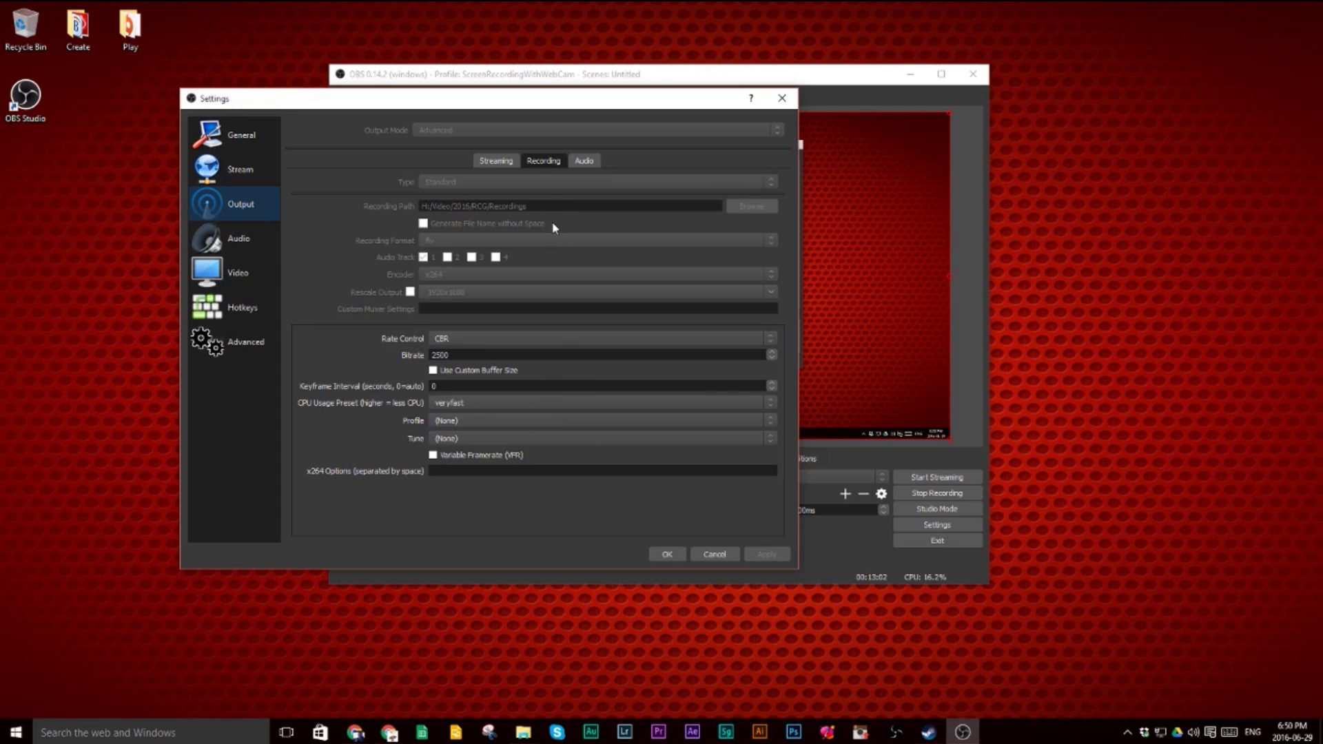
click(583, 162)
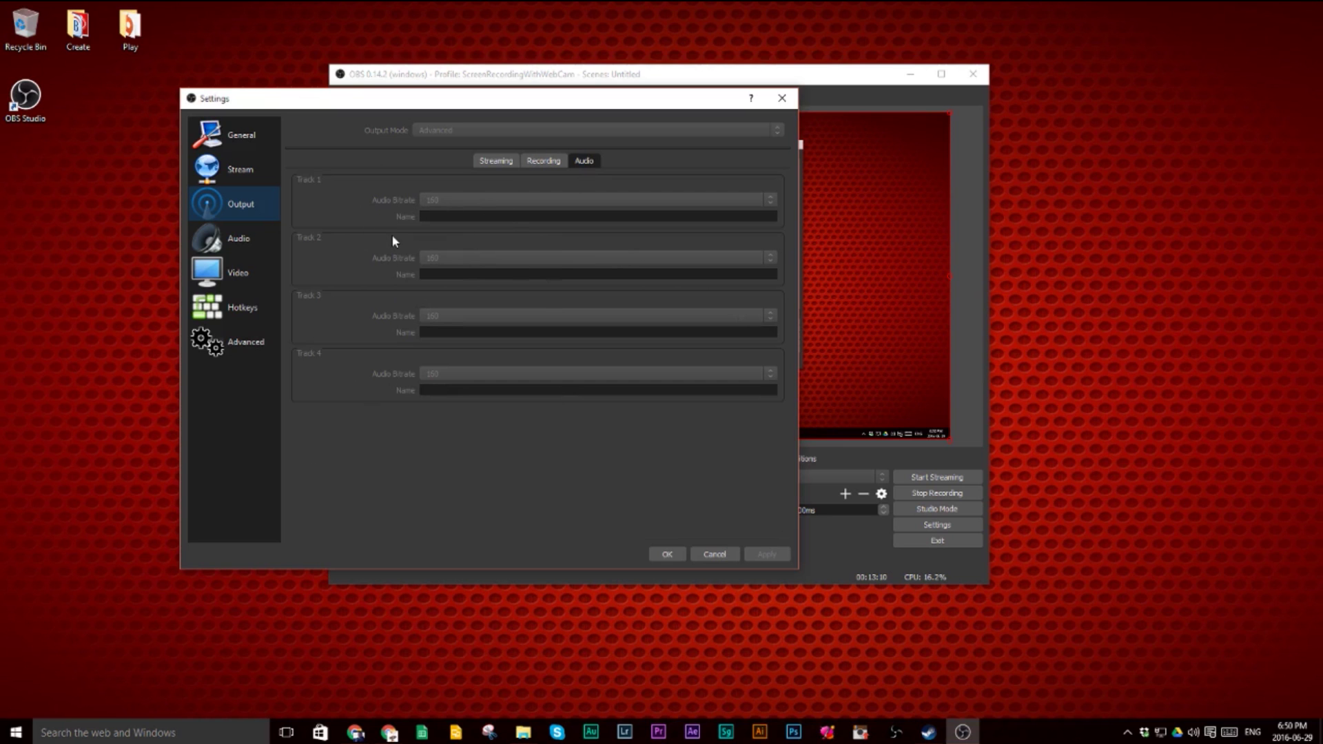
Review the audio devices and the webcam's push-to-mute option in the Audio settings, and view the Video resolution settings
click(216, 243)
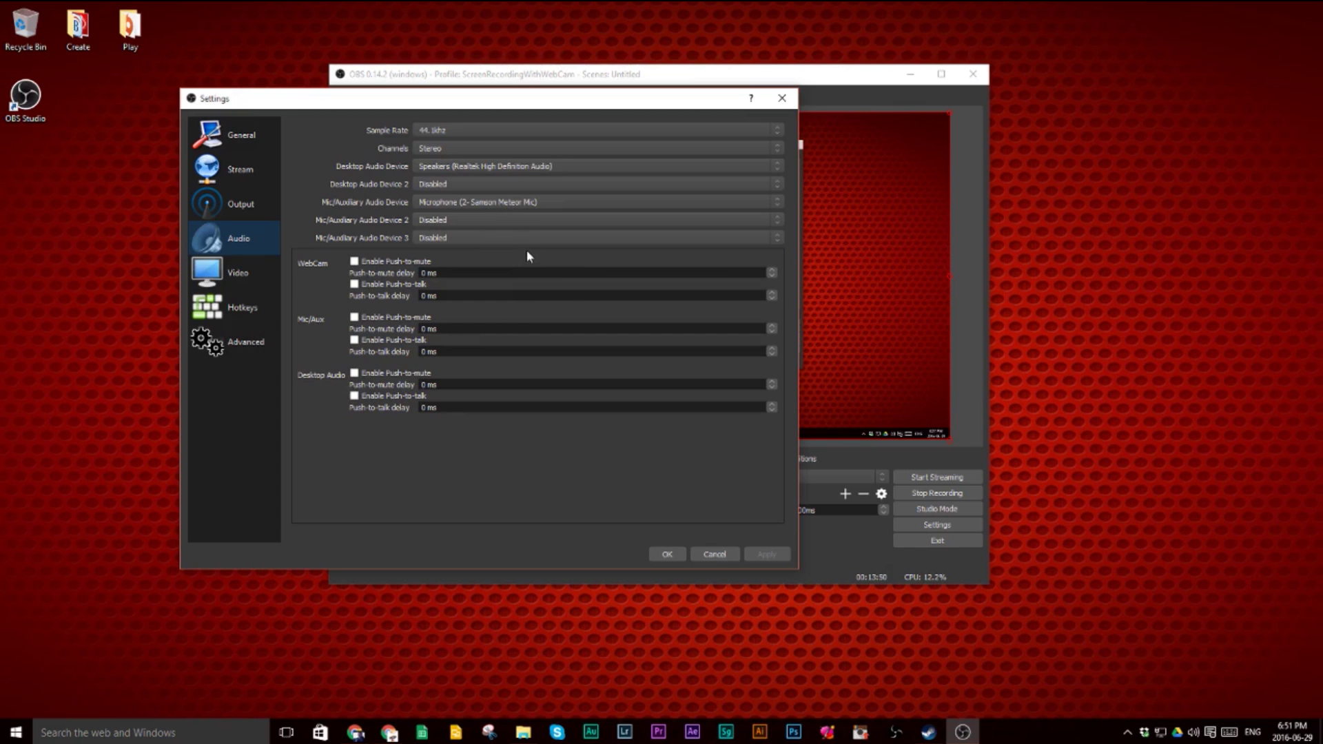
click(355, 262)
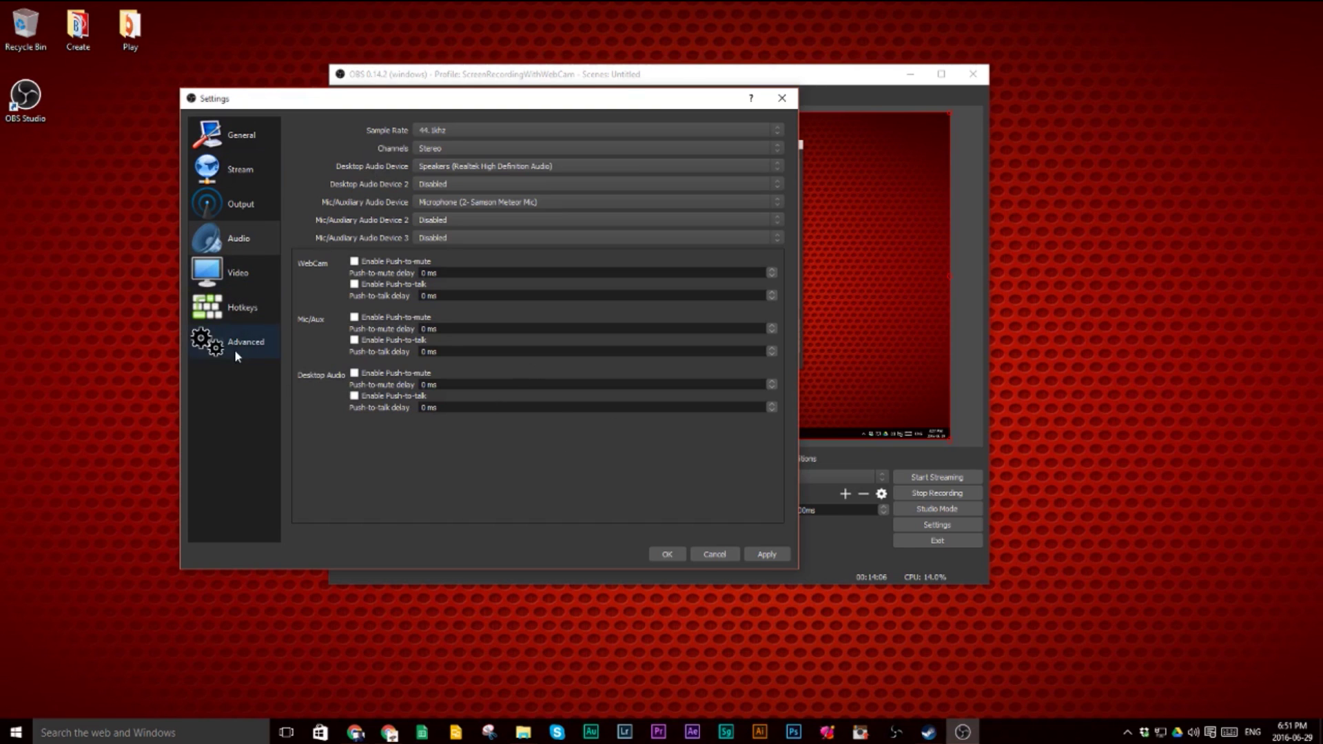
click(218, 269)
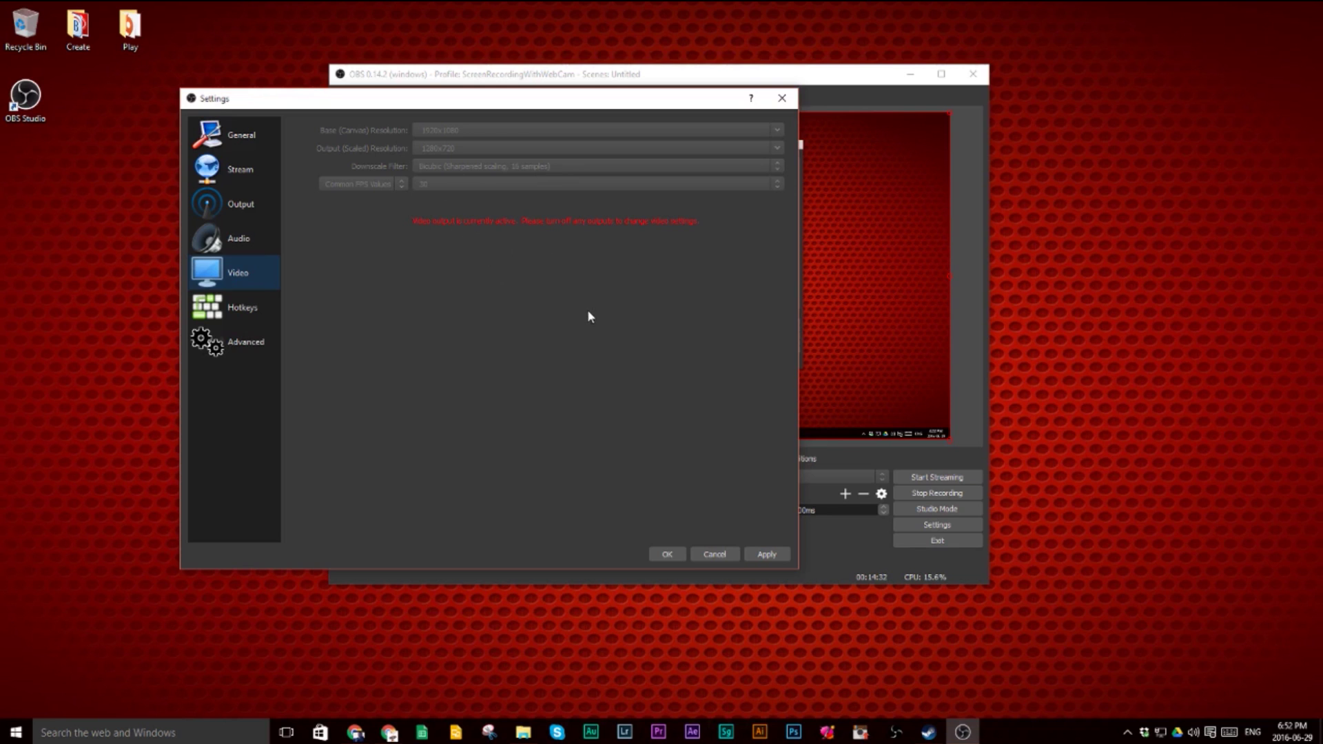
Look through the Hotkeys and Advanced settings and accept the settings to return to the main window
click(231, 308)
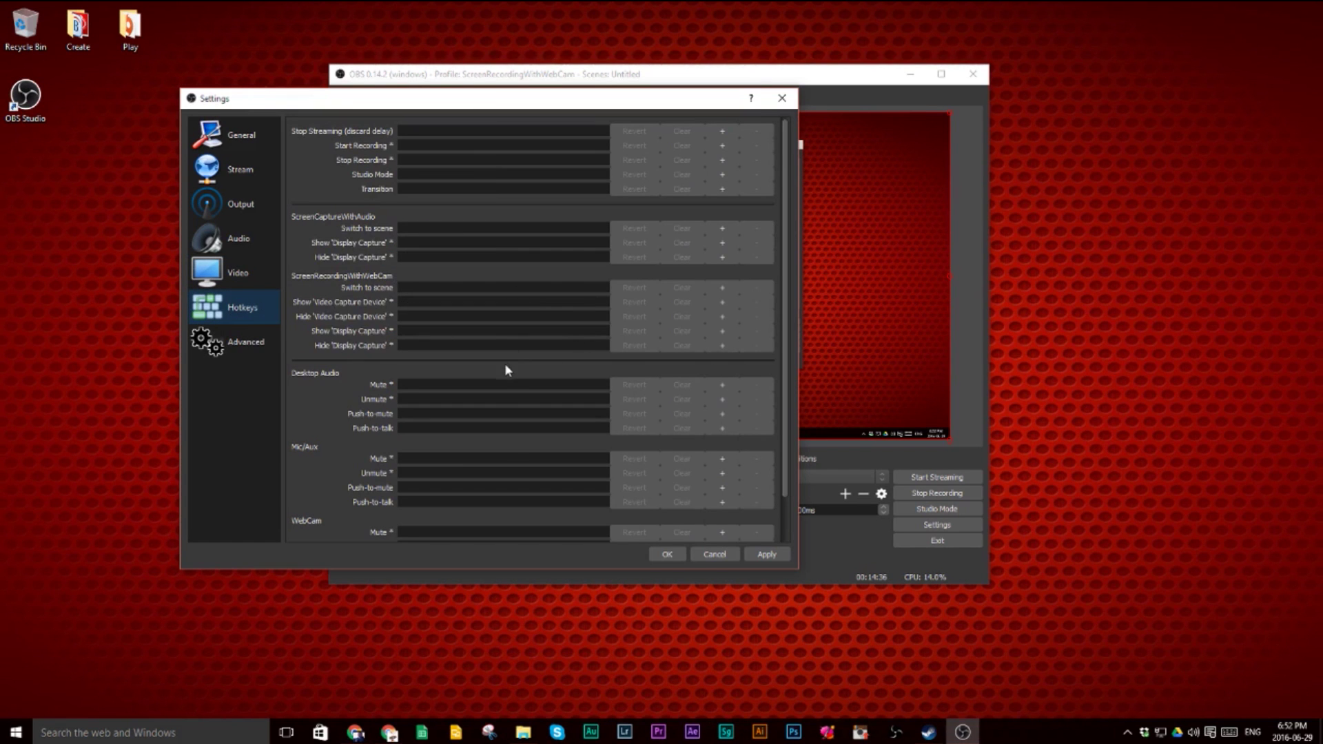
scroll(505, 365, down, 2)
scroll(504, 367, up, 2)
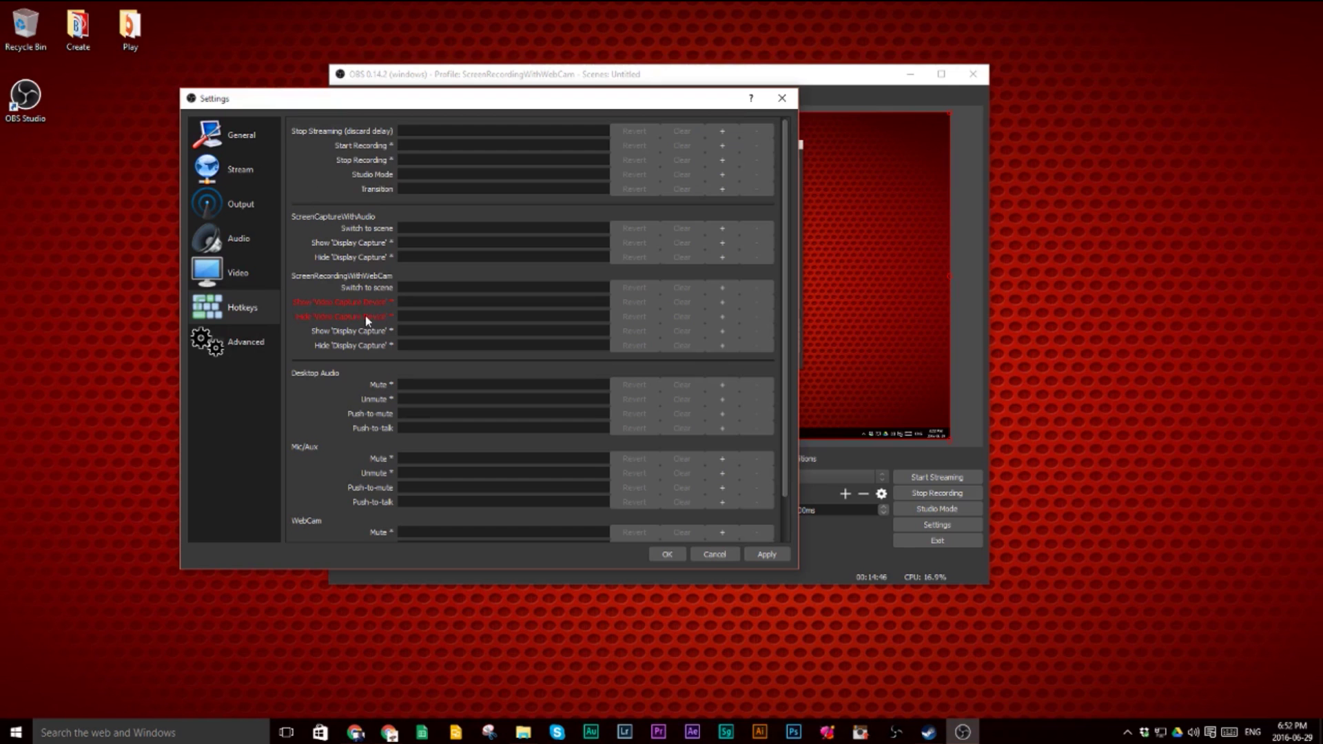
click(228, 345)
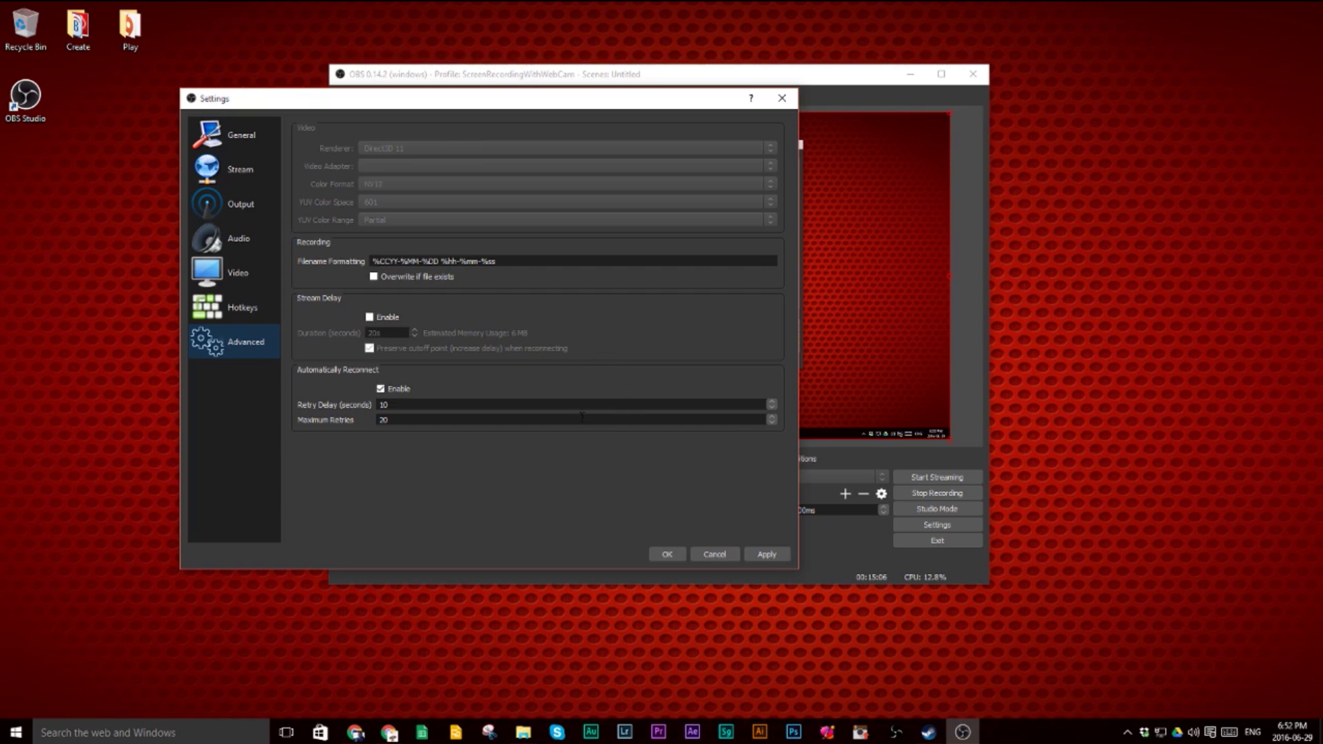
click(666, 553)
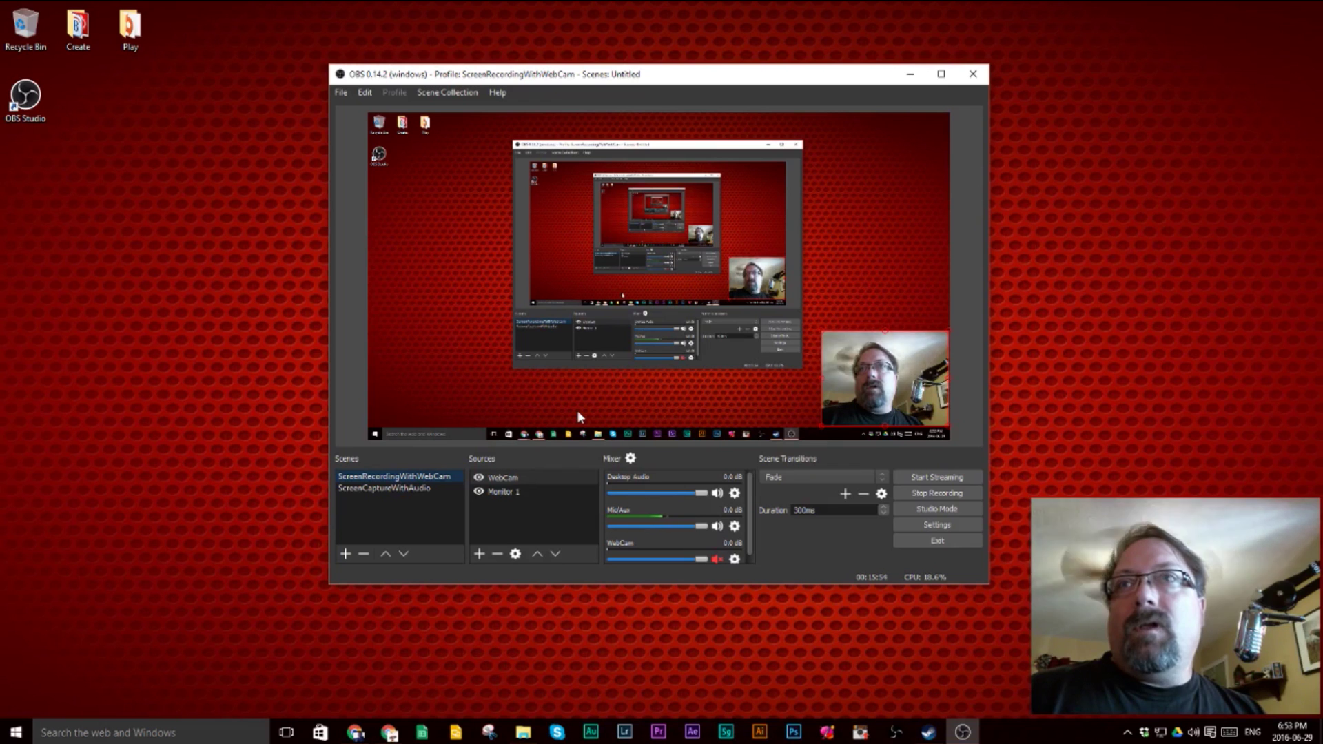
Adjust the webcam overlay's position slightly in the lower-right corner of the ScreenRecordingWithWebCam scene's canvas
drag(831, 352, 856, 365)
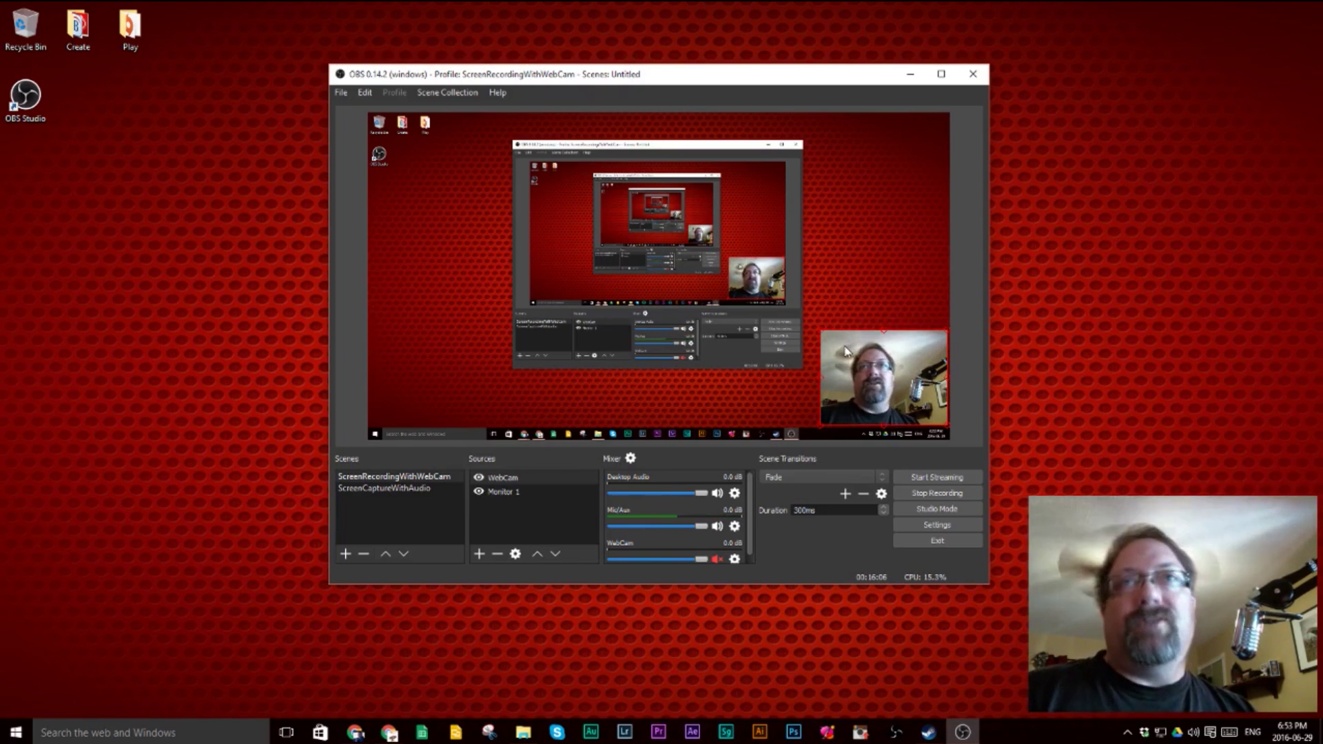
mouse_move(846, 351)
mouse_down()
mouse_move(837, 257)
mouse_move(799, 222)
mouse_move(740, 227)
mouse_move(864, 371)
mouse_up()
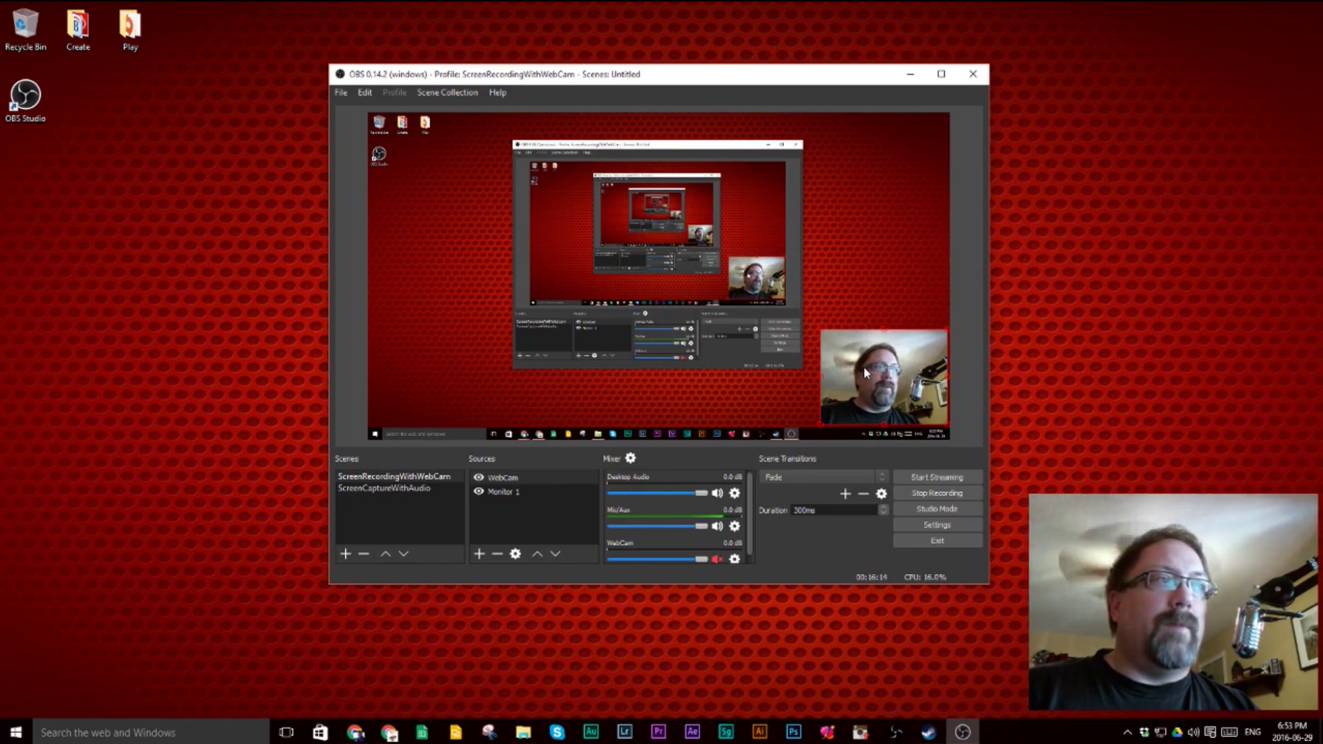